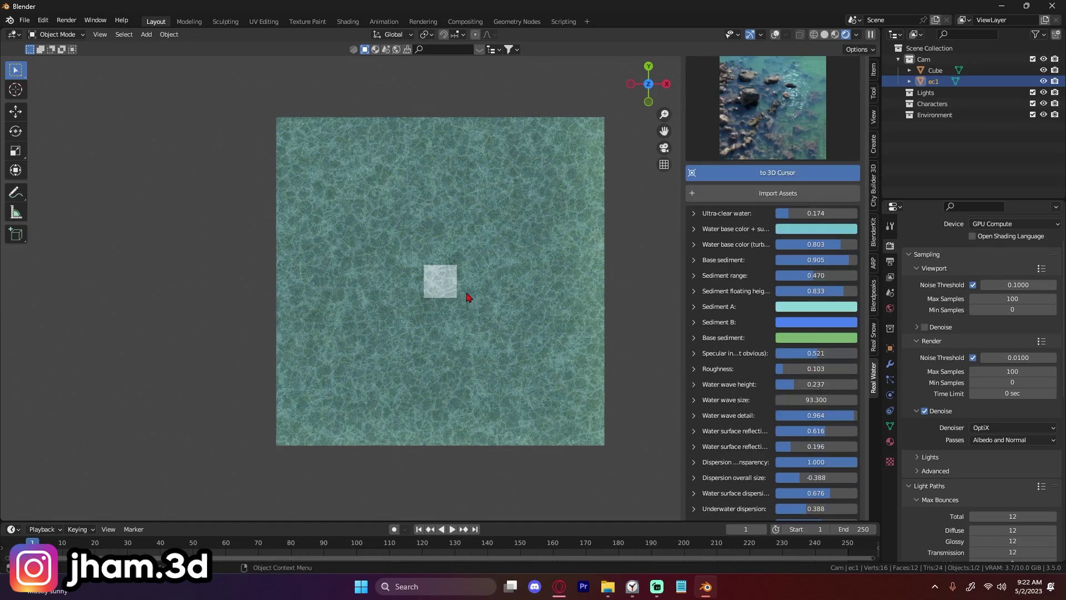
- Set the water's dispersion overall size to 0.511 and its sediment range to 0.484
{"action": "scroll", "coordinate": [775, 419], "scroll_direction": "down", "scroll_amount": 2}
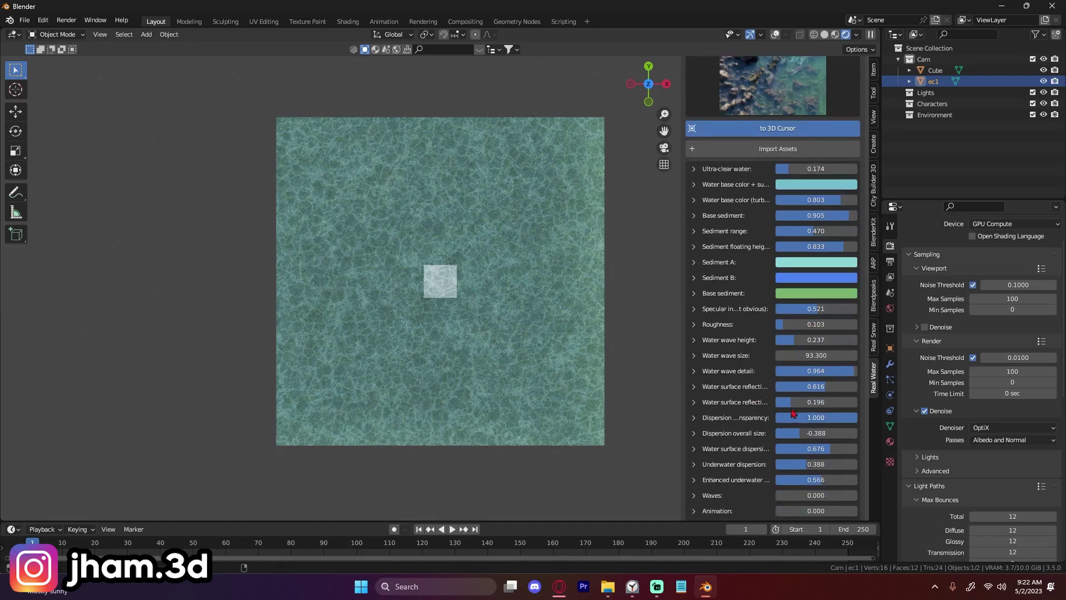
{"action": "mouse_move", "coordinate": [822, 423]}
{"action": "left_mouse_down"}
{"action": "mouse_move", "coordinate": [799, 422]}
{"action": "mouse_move", "coordinate": [832, 430]}
{"action": "left_mouse_up"}
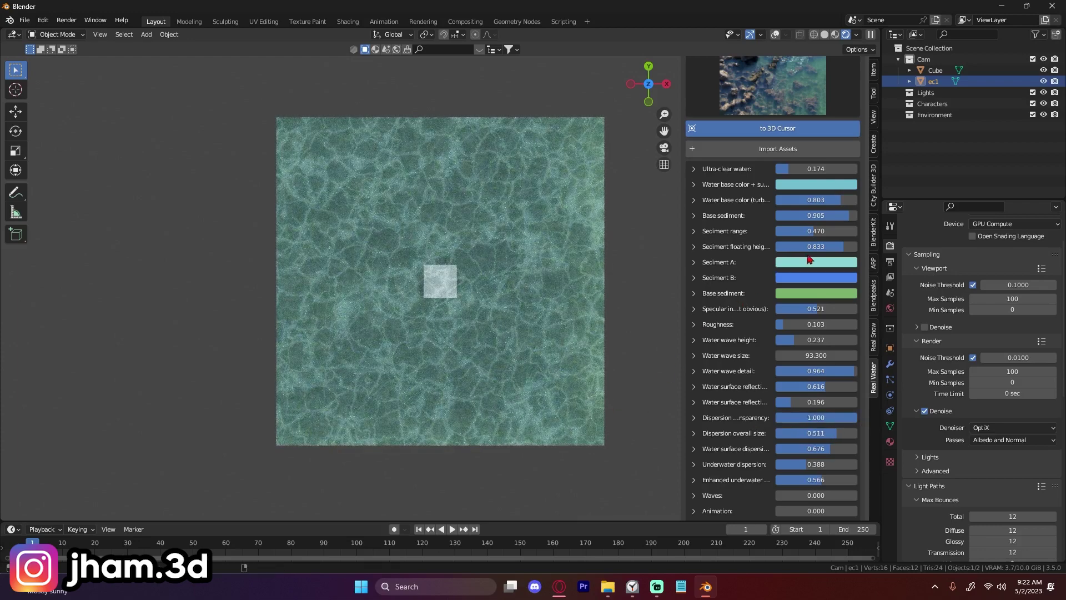
{"action": "middle_click_drag", "start_coordinate": [533, 333], "coordinate": [401, 319]}
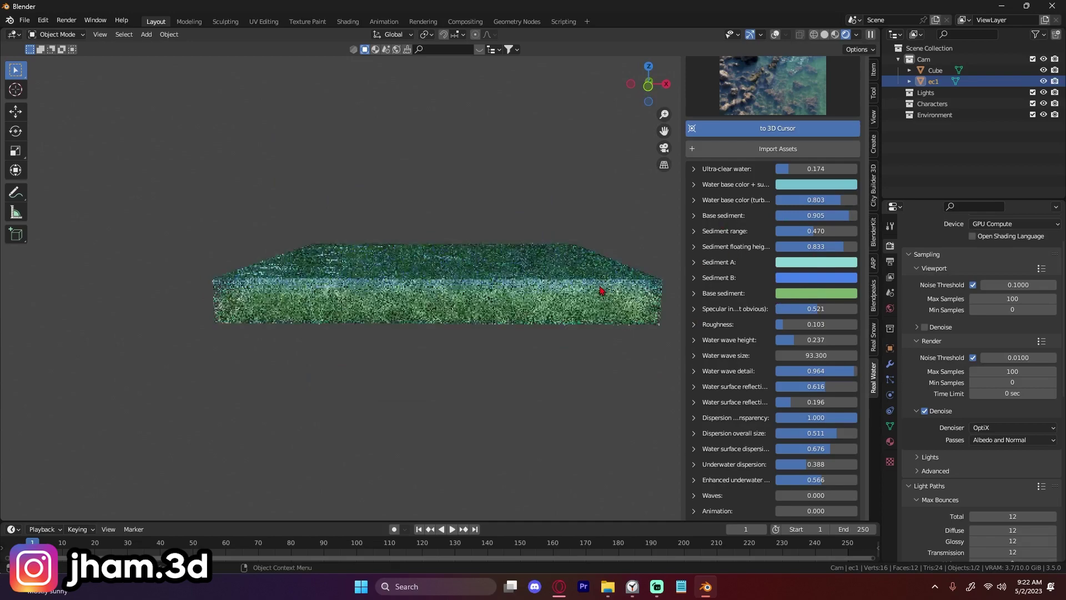
{"action": "mouse_move", "coordinate": [816, 230]}
{"action": "left_mouse_down"}
{"action": "mouse_move", "coordinate": [783, 231]}
{"action": "mouse_move", "coordinate": [814, 230]}
{"action": "left_mouse_up"}
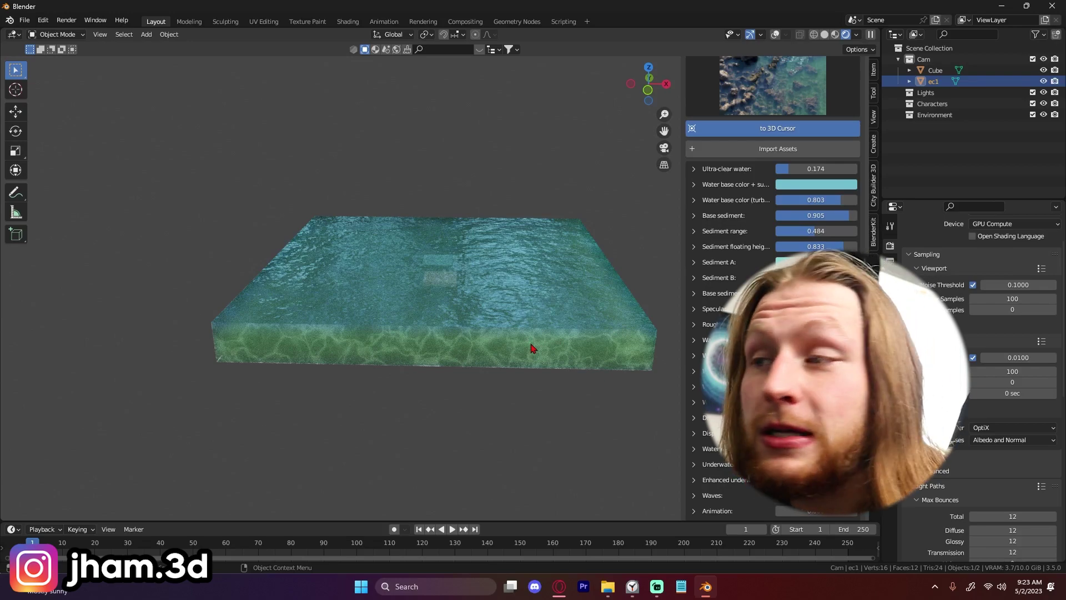
{"action": "scroll", "coordinate": [499, 311], "scroll_direction": "up", "scroll_amount": 2}
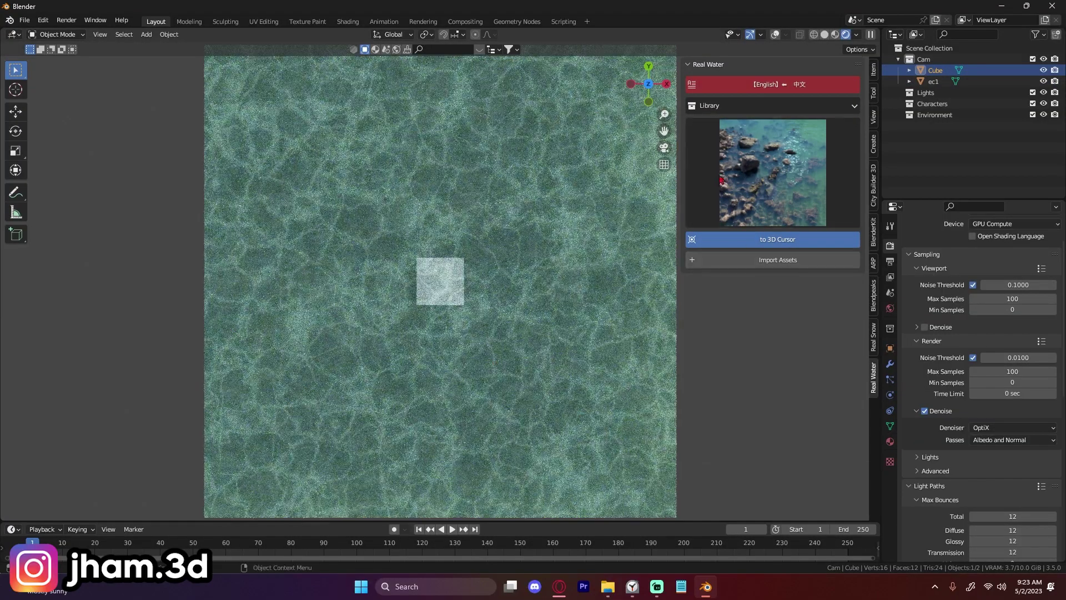
- Add a monkey mesh at the centre of the water
{"action": "left_click", "coordinate": [934, 82]}
{"action": "left_click", "coordinate": [936, 71]}
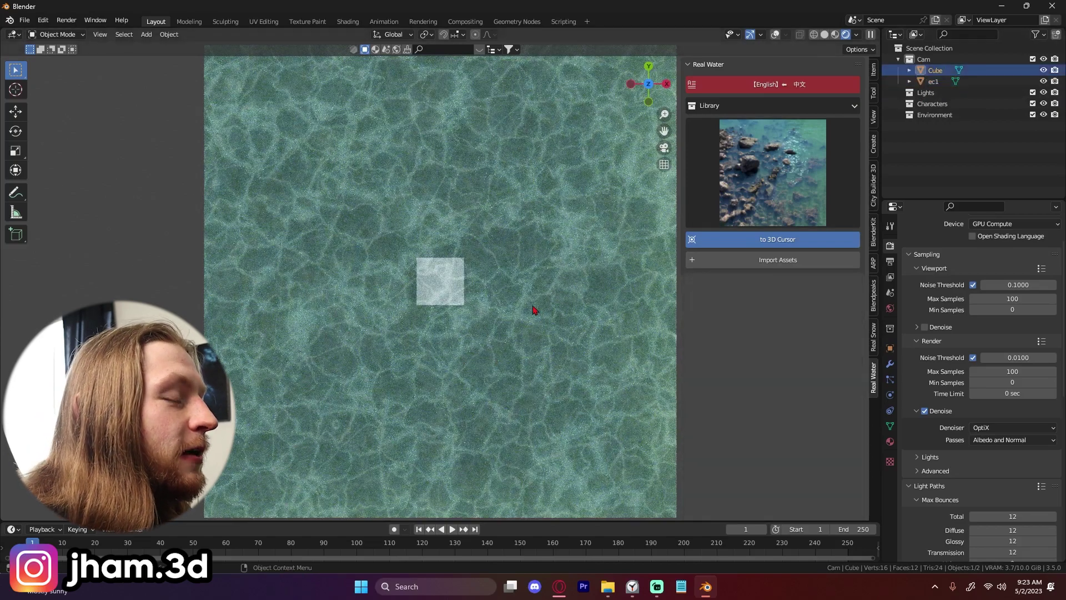
{"action": "middle_click_drag", "start_coordinate": [534, 310], "coordinate": [509, 285]}
{"action": "scroll", "coordinate": [509, 285], "scroll_direction": "down", "scroll_amount": 1}
{"action": "key", "text": "KP_7"}
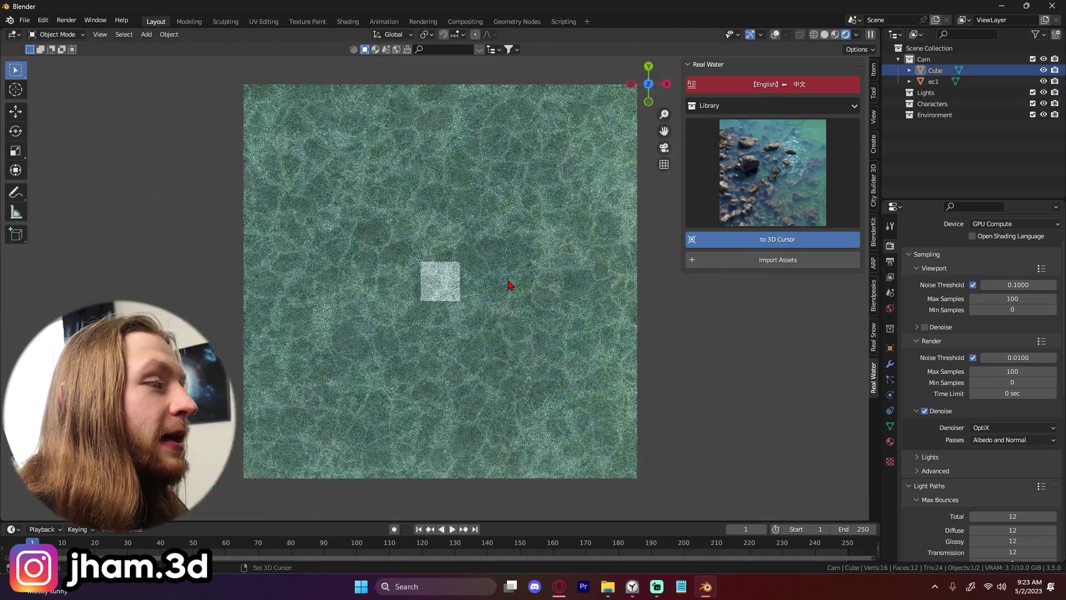
{"action": "key", "text": "shift+a"}
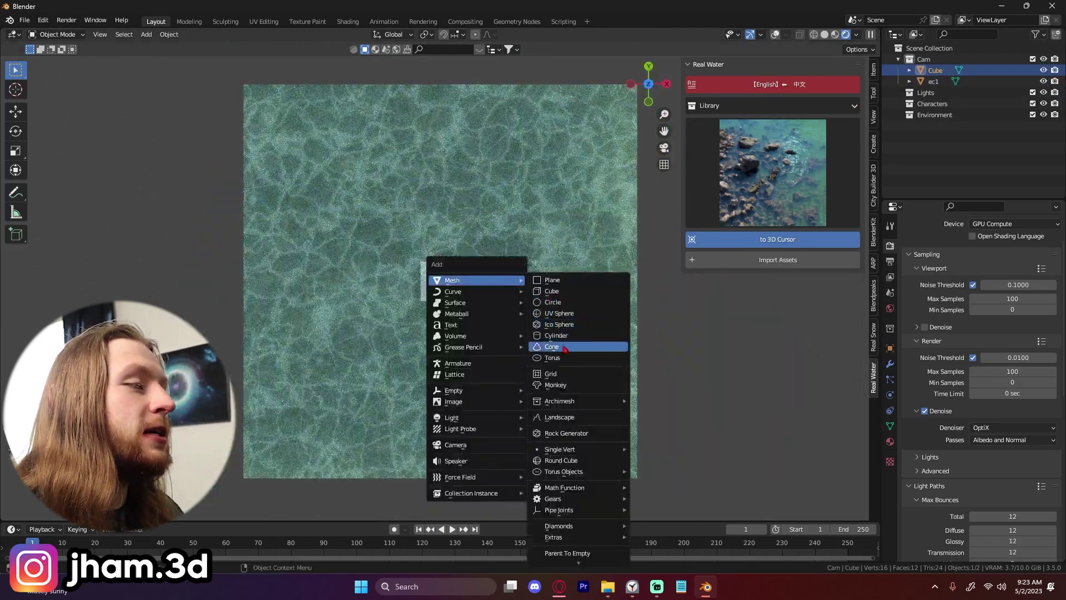
{"action": "left_click", "coordinate": [564, 384]}
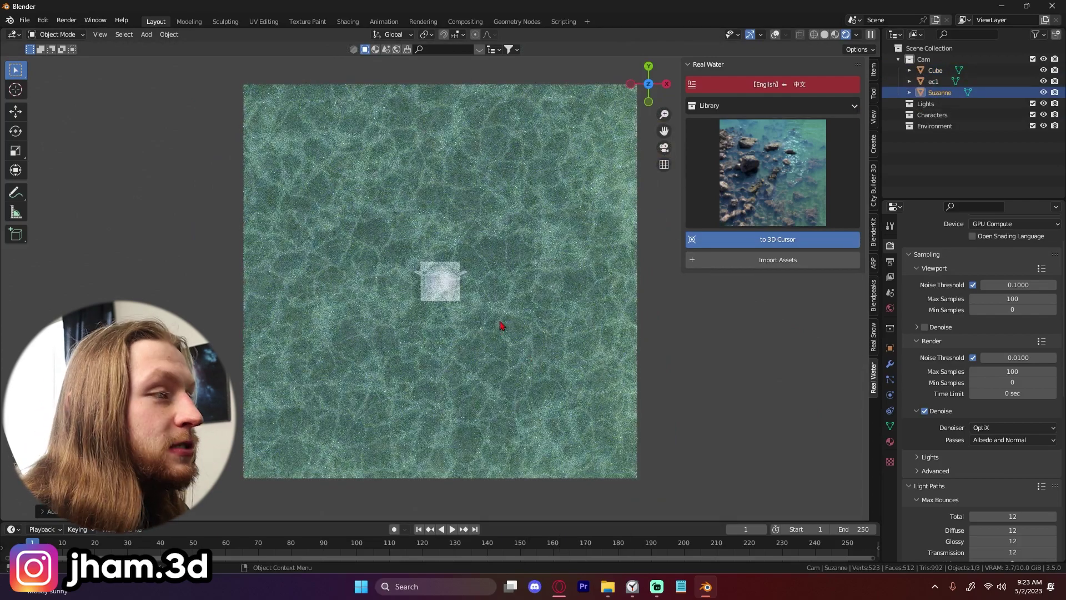
- Raise the monkey about 2.6 m along the Z axis so it sticks out of the water surface
{"action": "key", "text": "g"}
{"action": "key", "text": "z"}
{"action": "left_click", "coordinate": [500, 317]}
{"action": "middle_click_drag", "start_coordinate": [501, 317], "coordinate": [487, 224]}
{"action": "key", "text": "g"}
{"action": "key", "text": "z"}
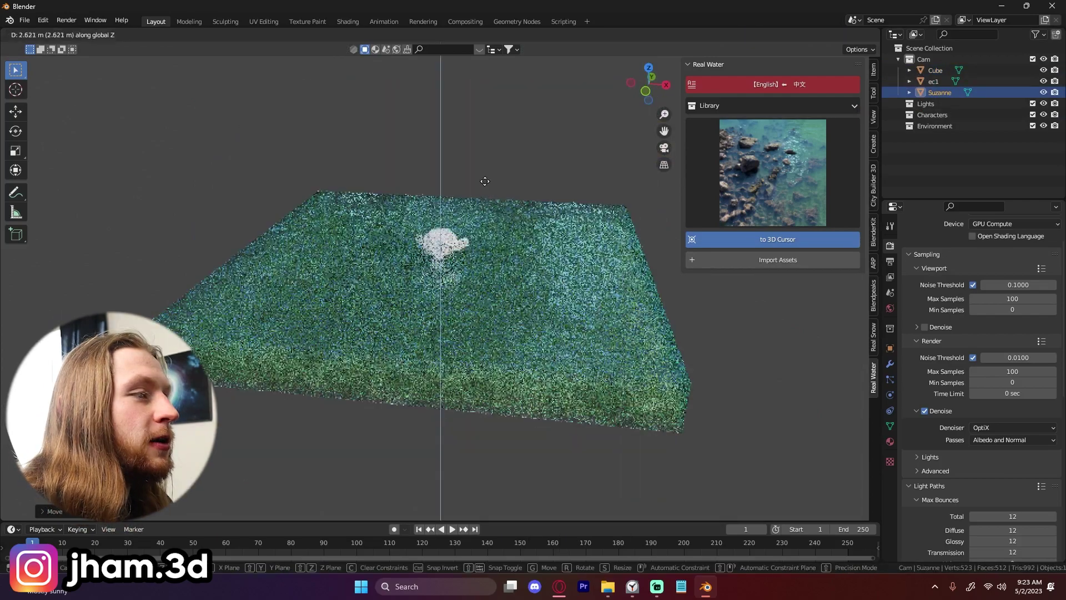
{"action": "left_click", "coordinate": [485, 181]}
{"action": "middle_click_drag", "start_coordinate": [516, 310], "coordinate": [550, 328]}
{"action": "scroll", "coordinate": [549, 328], "scroll_direction": "up", "scroll_amount": 3}
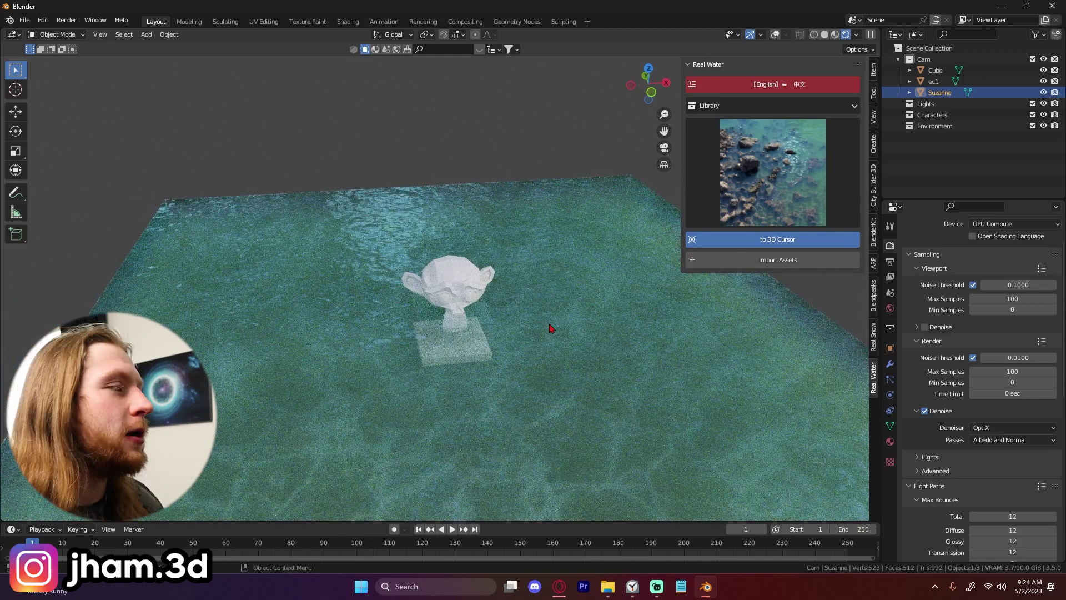
- Set the water object's foam range to 1.1
{"action": "left_click", "coordinate": [566, 321]}
{"action": "scroll", "coordinate": [552, 347], "scroll_direction": "down", "scroll_amount": 2}
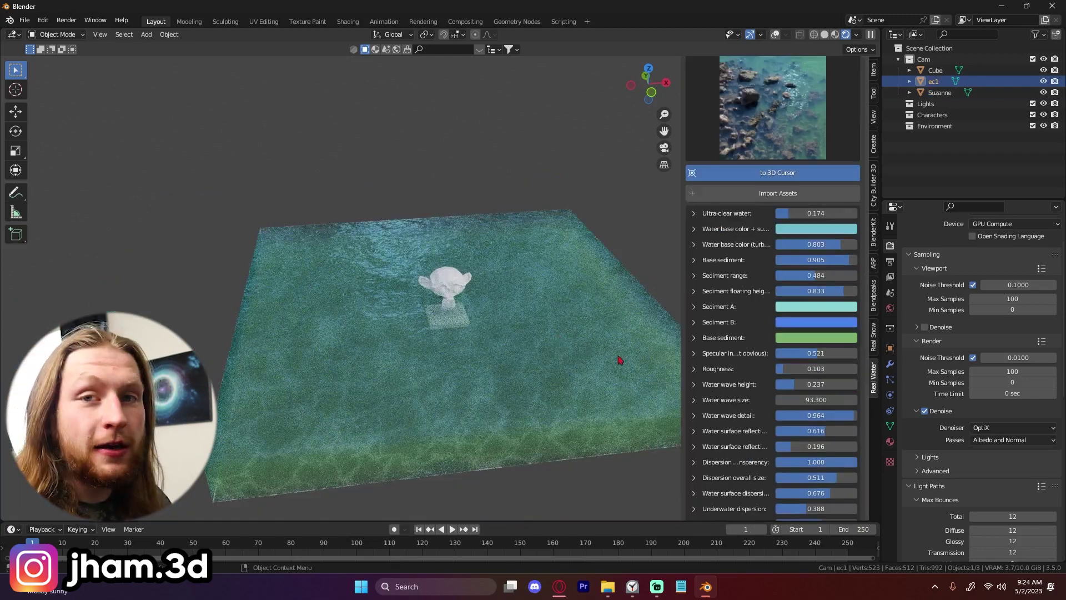
{"action": "scroll", "coordinate": [774, 387], "scroll_direction": "down", "scroll_amount": 5}
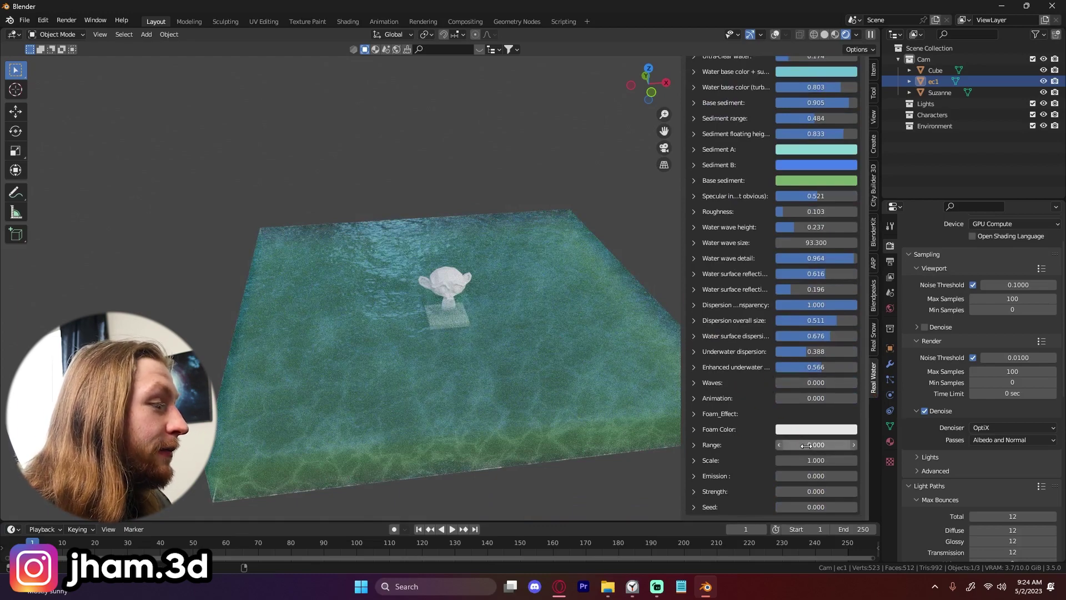
{"action": "left_click_drag", "start_coordinate": [816, 445], "coordinate": [826, 444]}
{"action": "scroll", "coordinate": [544, 366], "scroll_direction": "up", "scroll_amount": 7}
{"action": "middle_click_drag", "start_coordinate": [544, 360], "coordinate": [519, 361]}
{"action": "scroll", "coordinate": [518, 362], "scroll_direction": "down", "scroll_amount": 2}
{"action": "scroll", "coordinate": [435, 298], "scroll_direction": "up", "scroll_amount": 2}
- Duplicate the monkey and place the copy beside the original in the water
{"action": "left_click", "coordinate": [435, 300]}
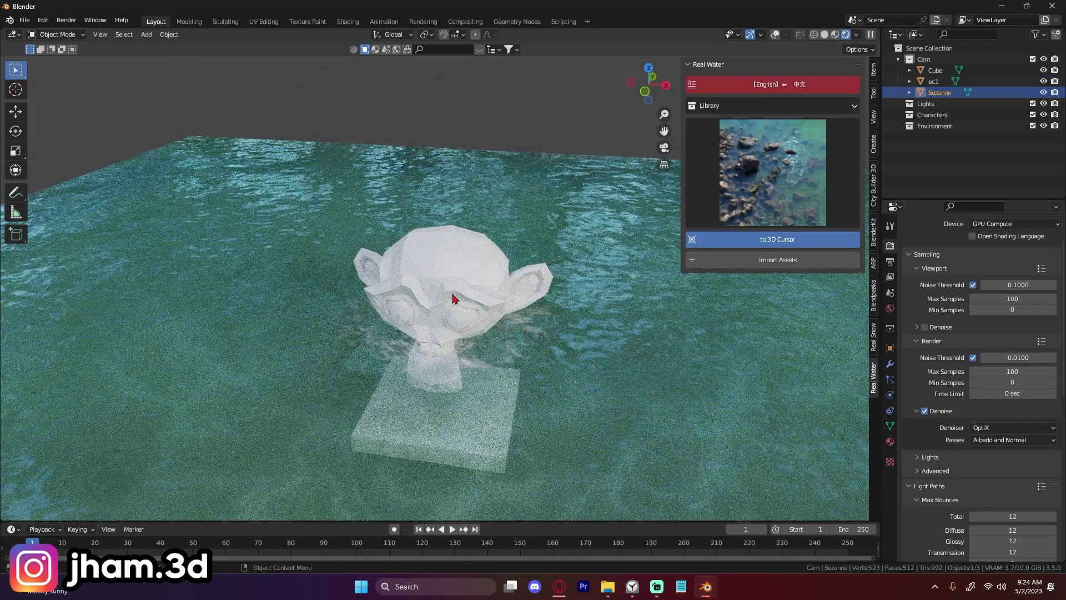
{"action": "key", "text": "shift+d"}
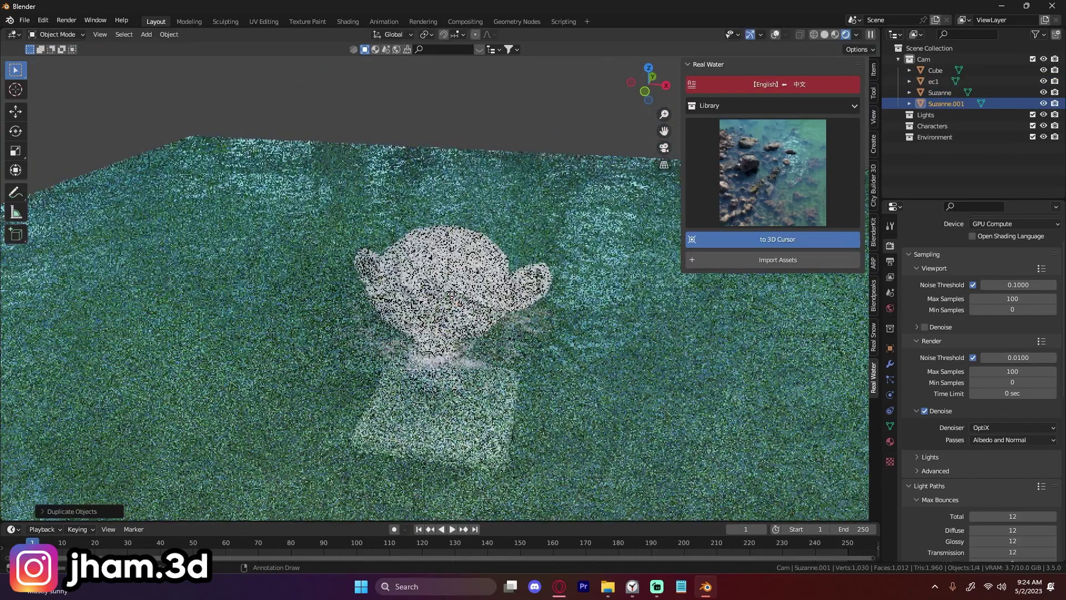
{"action": "left_click", "coordinate": [201, 251]}
{"action": "middle_click_drag", "start_coordinate": [331, 336], "coordinate": [442, 347], "text": "shift"}
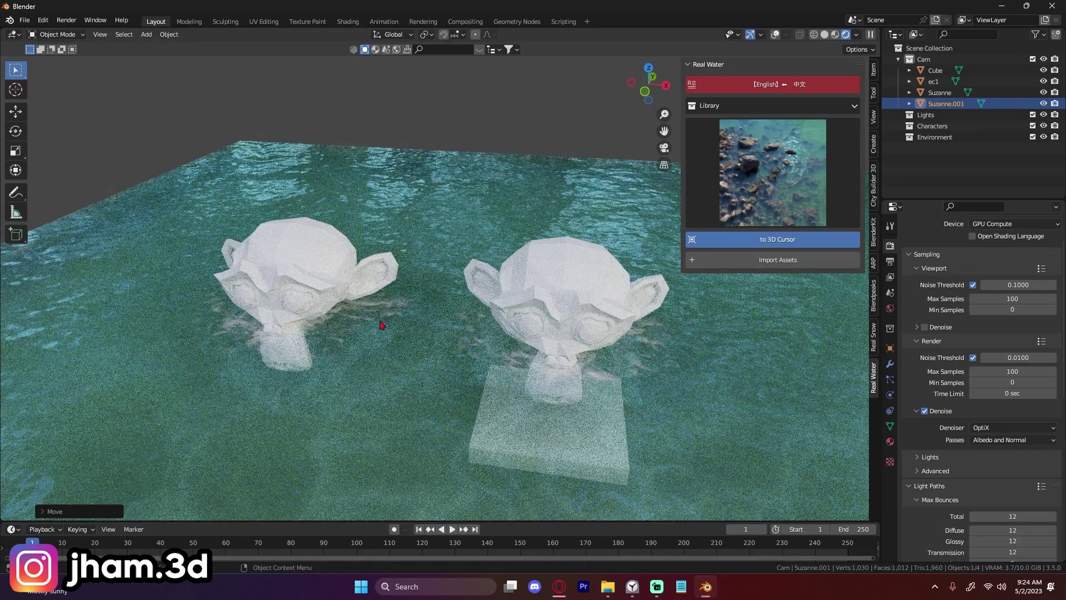
- Place three more monkey copies at different spots across the water, working from the top view
{"action": "key", "text": "KP_7"}
{"action": "scroll", "coordinate": [352, 297], "scroll_direction": "down", "scroll_amount": 1}
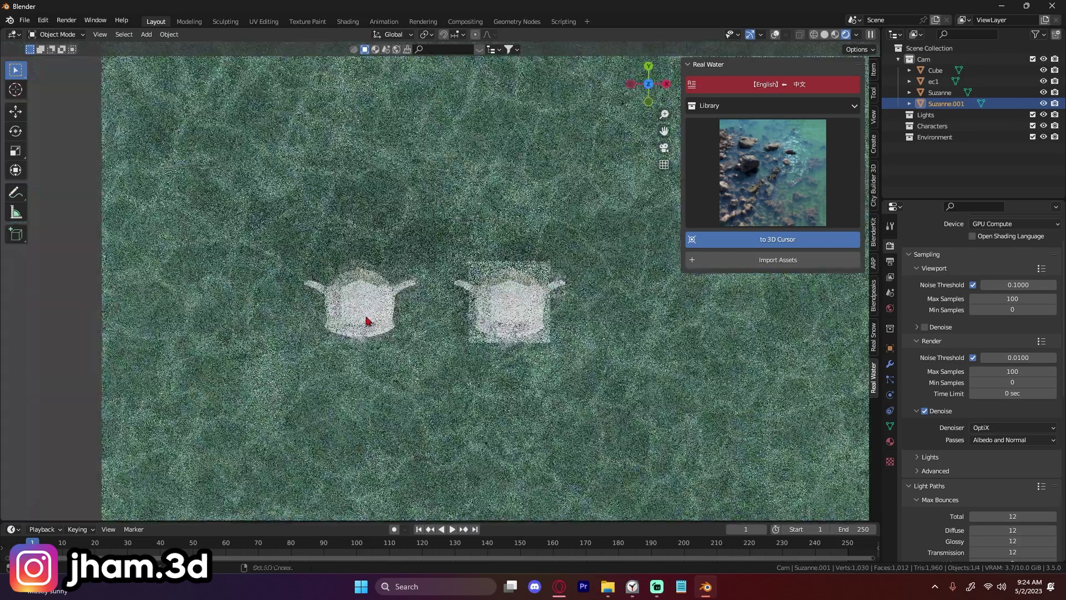
{"action": "key", "text": "shift+d"}
{"action": "left_click", "coordinate": [503, 145]}
{"action": "scroll", "coordinate": [522, 211], "scroll_direction": "down", "scroll_amount": 5}
{"action": "key", "text": "shift+d"}
{"action": "left_click", "coordinate": [610, 345]}
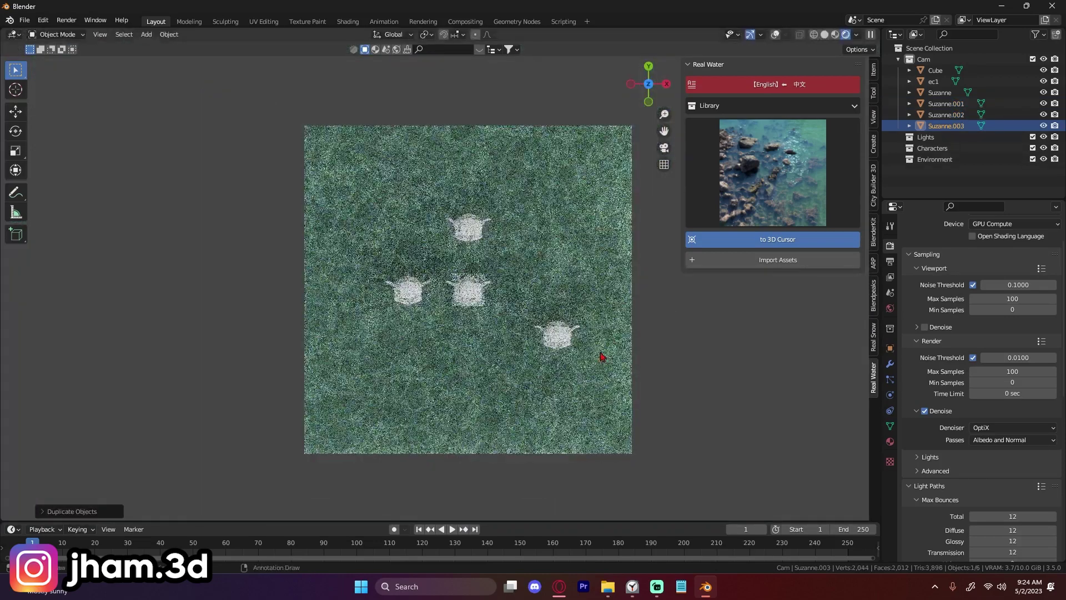
{"action": "key", "text": "shift+d"}
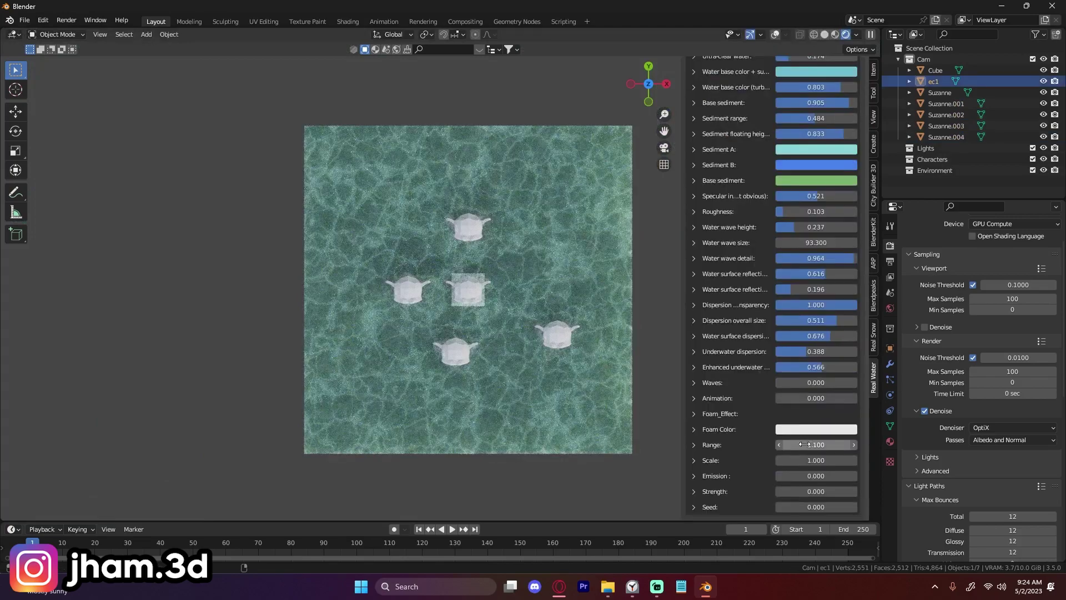
- Set the water's foam range to 2 and the foam strength to 122
{"action": "left_click_drag", "start_coordinate": [802, 446], "coordinate": [853, 476]}
{"action": "key", "text": "ctrl+z"}
{"action": "key", "text": "ctrl+z"}
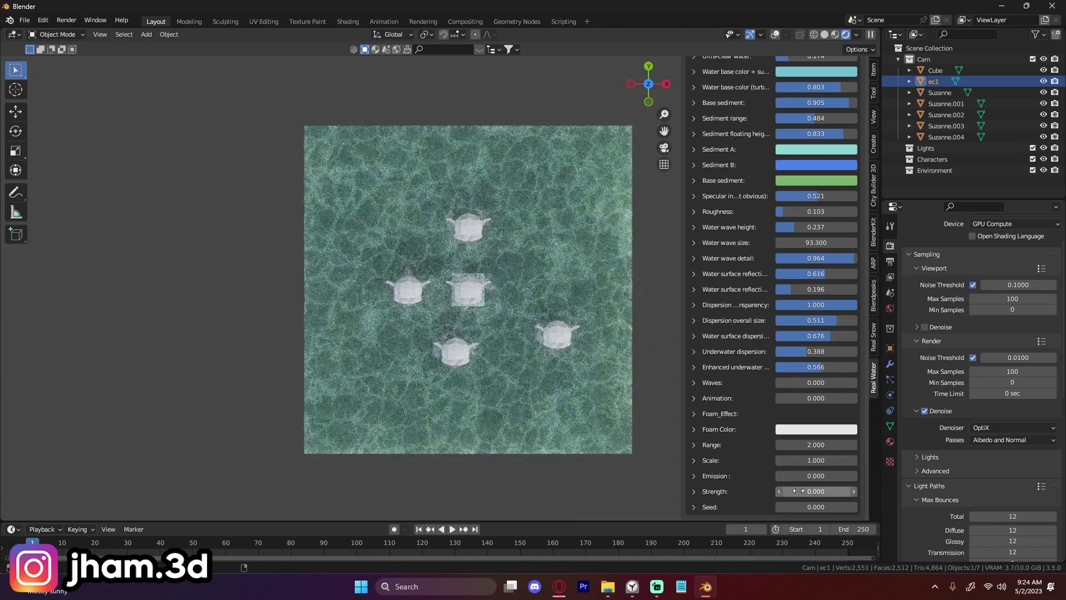
{"action": "type", "text": "122"}
{"action": "key", "text": "Return"}
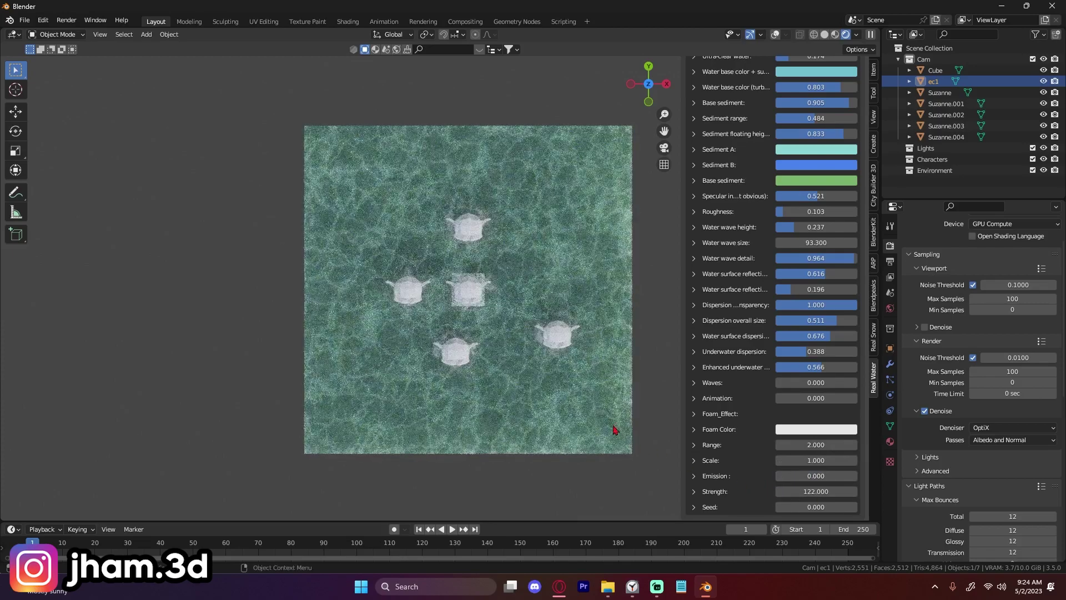
{"action": "middle_click_drag", "start_coordinate": [614, 431], "coordinate": [598, 244]}
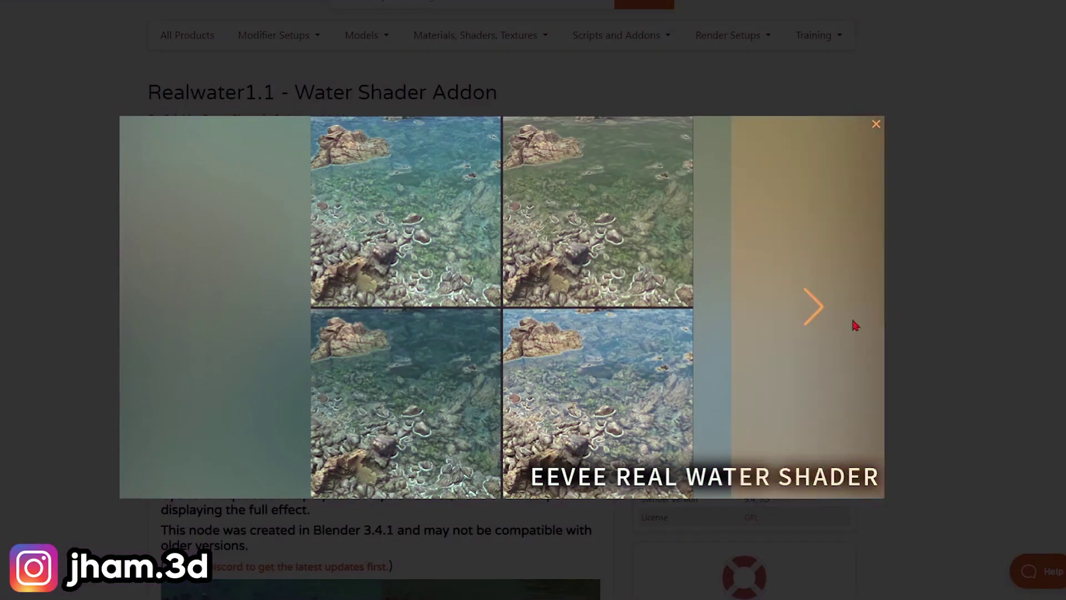
- Advance the image gallery on the Realwater1.1 product page
{"action": "left_click", "coordinate": [852, 322]}
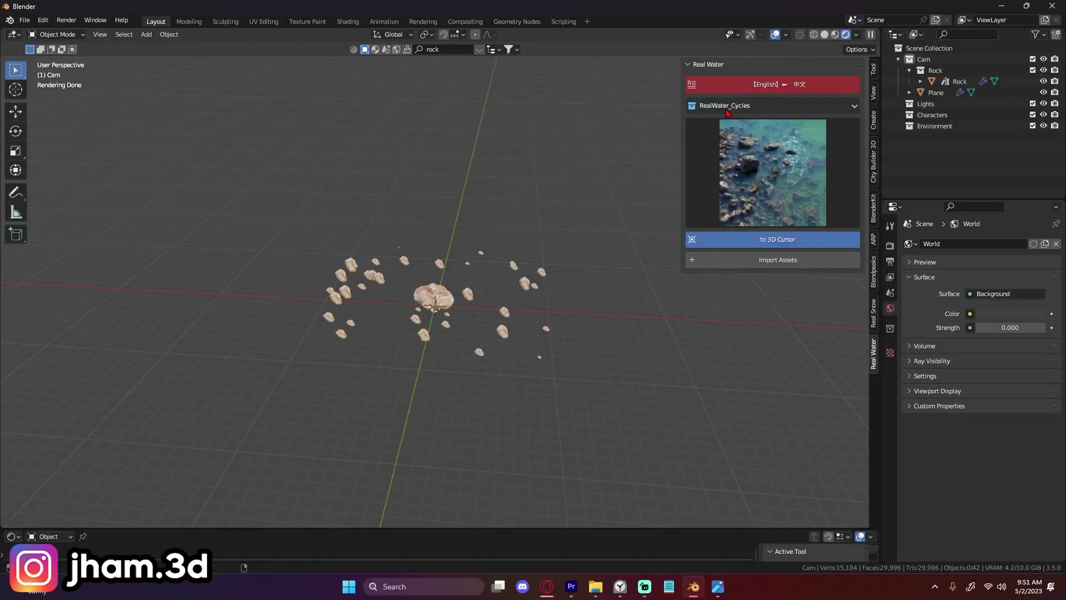
- Import the Blue_Tears_Cycles water asset into the rock scene
{"action": "left_click", "coordinate": [854, 106]}
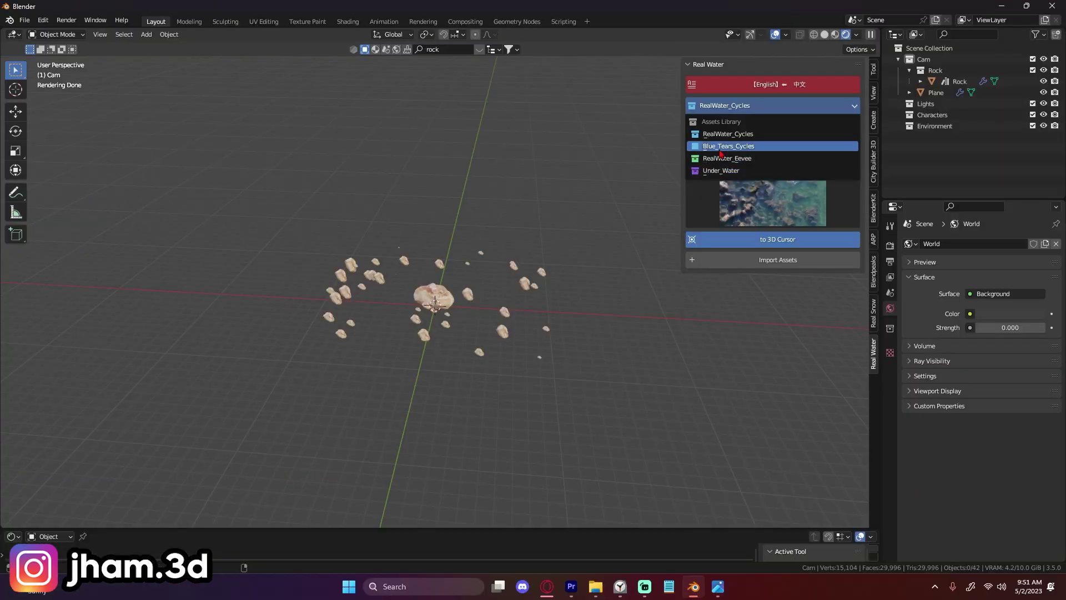
{"action": "left_click", "coordinate": [644, 229]}
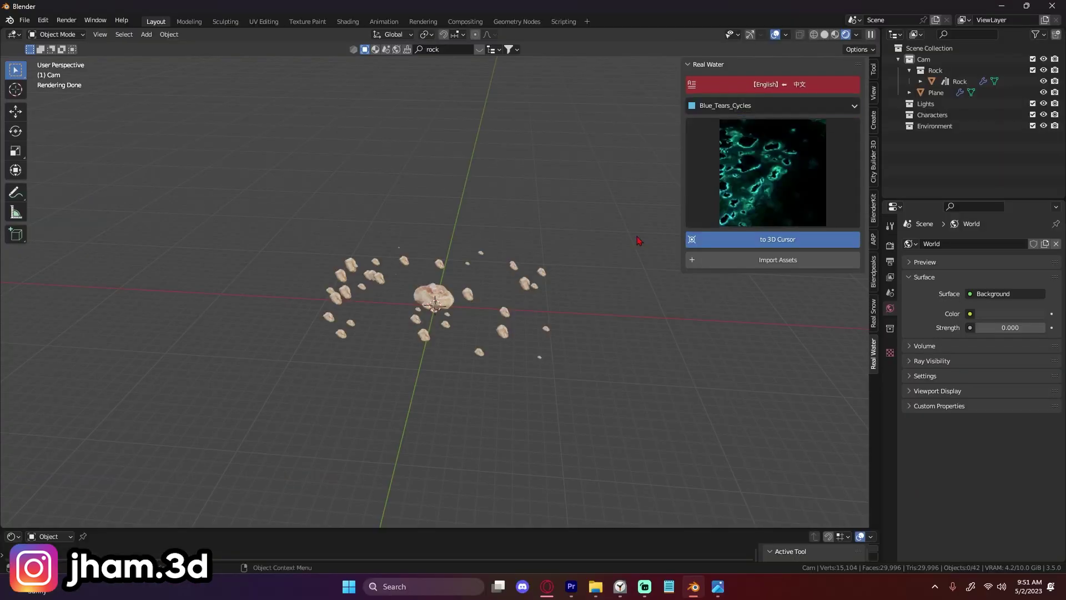
{"action": "left_click", "coordinate": [777, 259]}
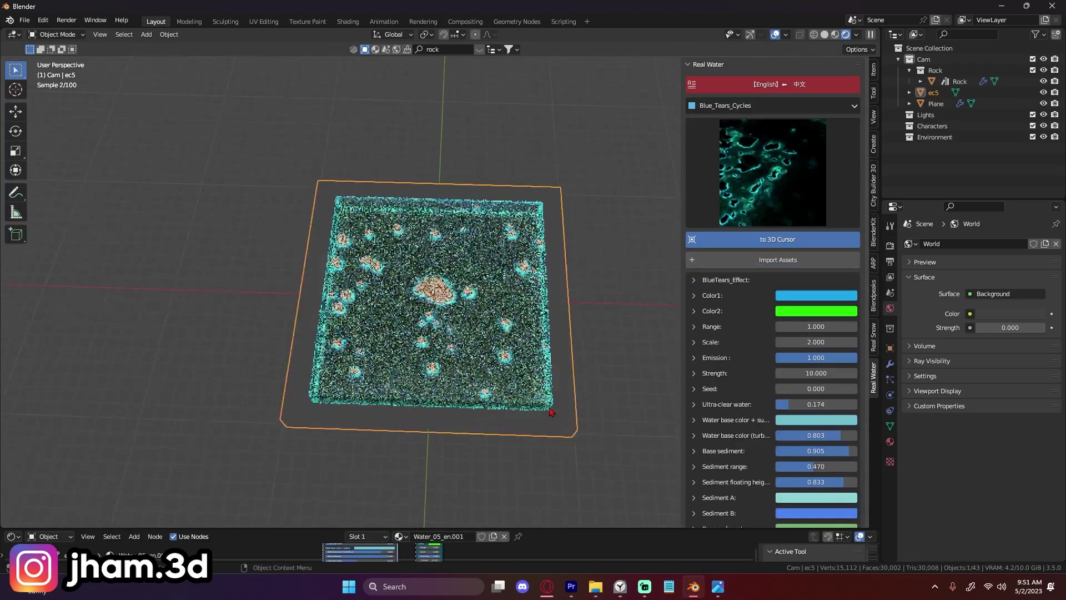
- Examine the glowing water around the rocks up close in perspective and from the top view
{"action": "scroll", "coordinate": [551, 411], "scroll_direction": "up", "scroll_amount": 3}
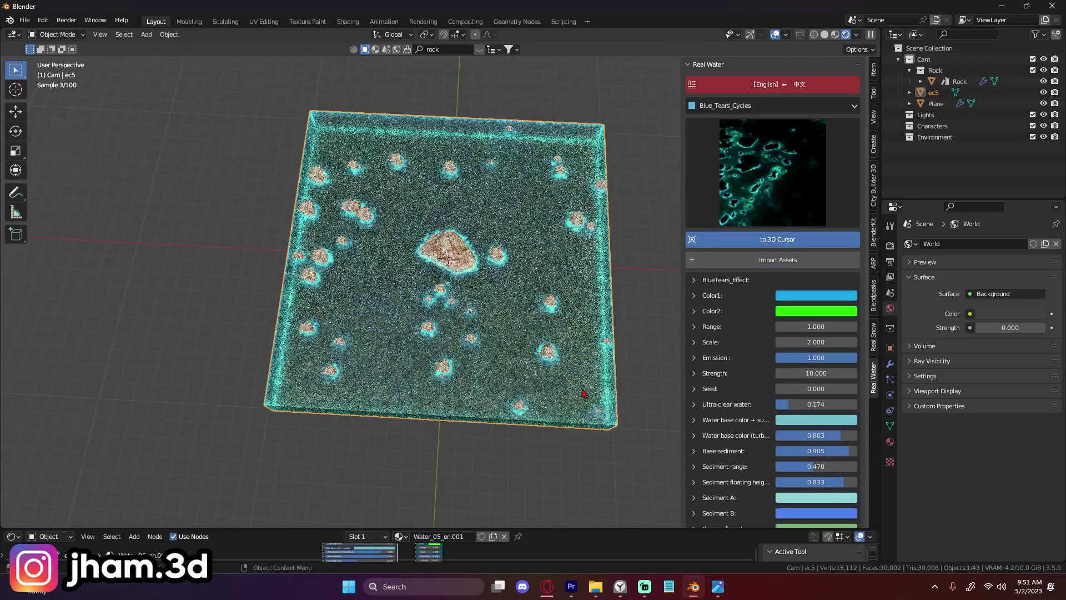
{"action": "scroll", "coordinate": [578, 378], "scroll_direction": "up", "scroll_amount": 3}
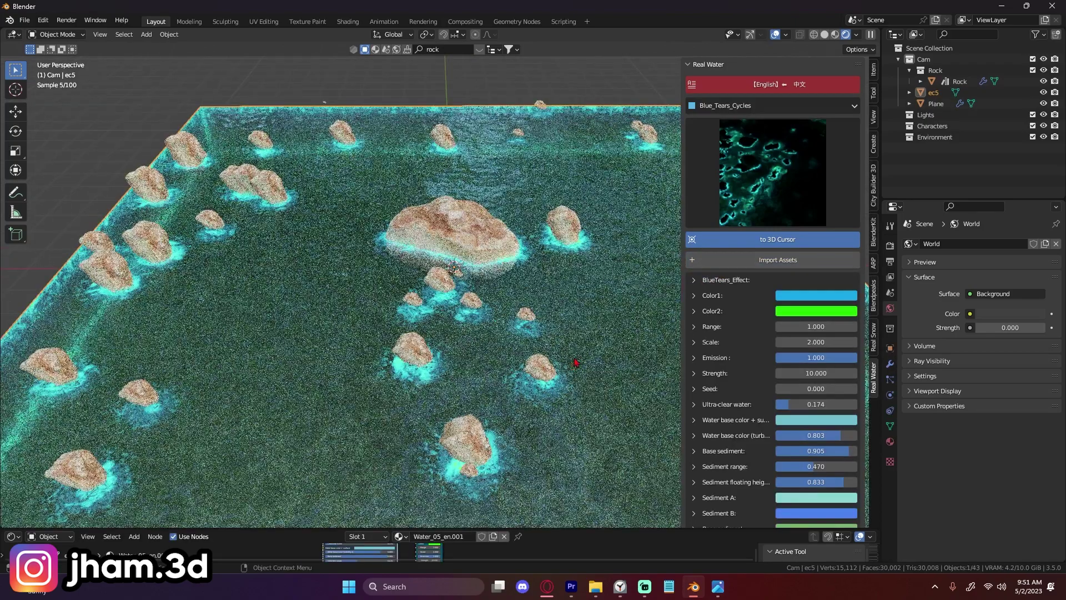
{"action": "scroll", "coordinate": [576, 362], "scroll_direction": "down", "scroll_amount": 3}
{"action": "key", "text": "KP_7"}
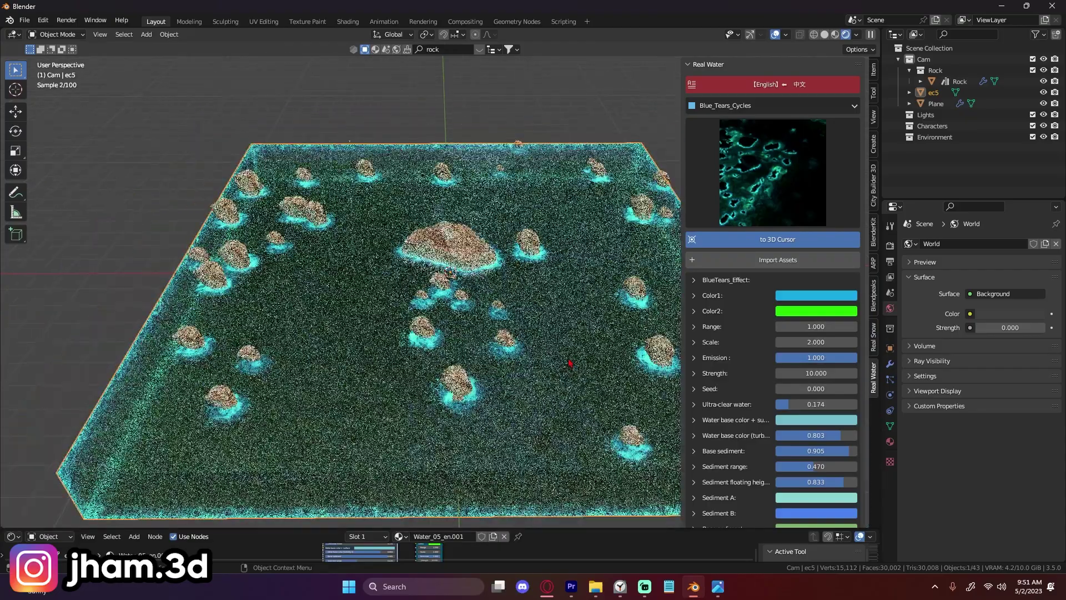
{"action": "scroll", "coordinate": [569, 362], "scroll_direction": "up", "scroll_amount": 3}
{"action": "scroll", "coordinate": [567, 360], "scroll_direction": "down", "scroll_amount": 1}
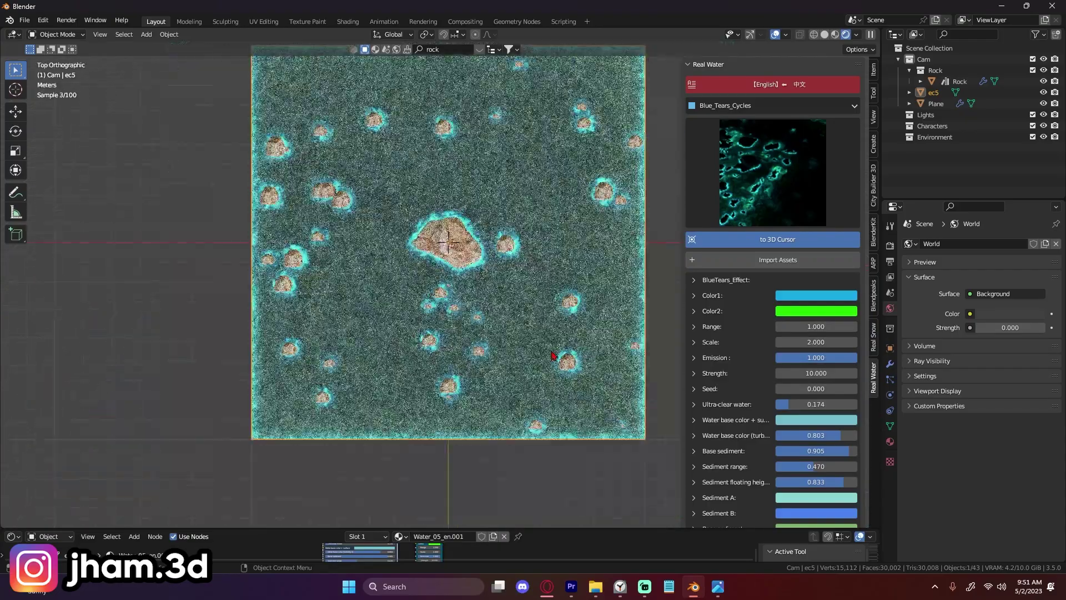
{"action": "middle_click_drag", "start_coordinate": [557, 328], "coordinate": [550, 346], "text": "shift"}
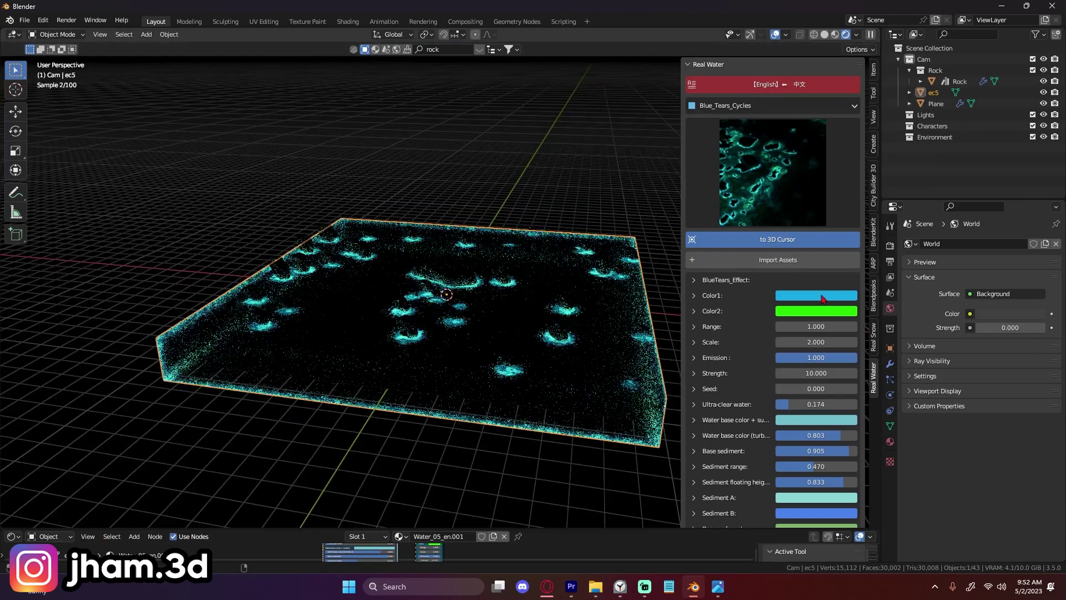
- Adjust the Blue Tears effect's Color1 to a blue with hue 0.586 and saturation 0.989, and Color2 to a bright green
{"action": "left_click", "coordinate": [816, 295]}
{"action": "mouse_move", "coordinate": [833, 186]}
{"action": "left_mouse_down"}
{"action": "mouse_move", "coordinate": [841, 192]}
{"action": "mouse_move", "coordinate": [846, 177]}
{"action": "mouse_move", "coordinate": [833, 141]}
{"action": "left_mouse_up"}
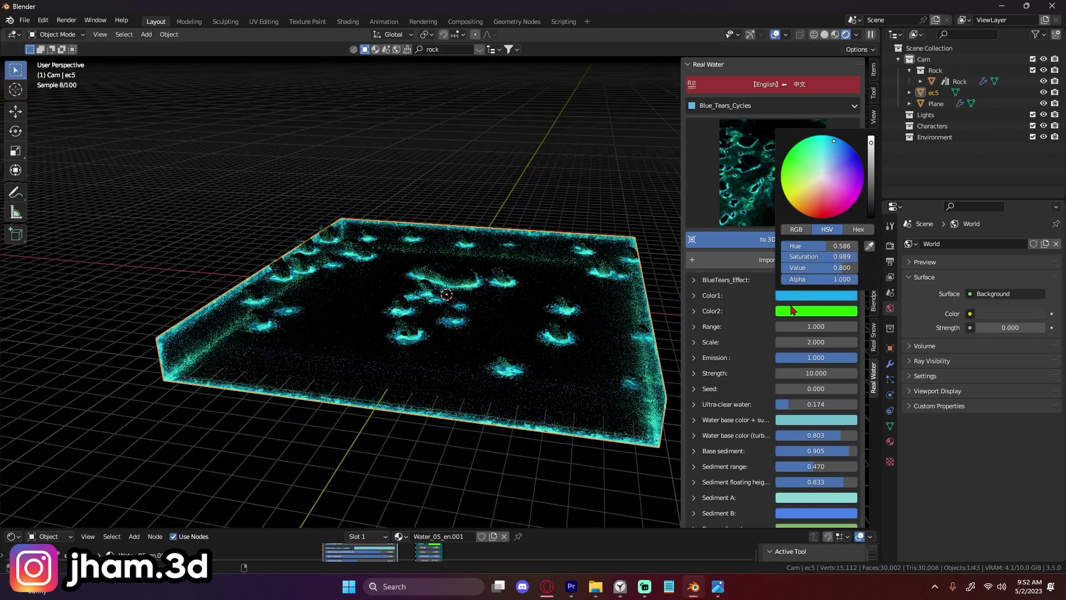
{"action": "left_click", "coordinate": [811, 312]}
{"action": "left_click_drag", "start_coordinate": [815, 225], "coordinate": [783, 180]}
{"action": "middle_click_drag", "start_coordinate": [581, 298], "coordinate": [592, 340]}
{"action": "scroll", "coordinate": [593, 340], "scroll_direction": "down", "scroll_amount": 2}
{"action": "key", "text": "KP_7"}
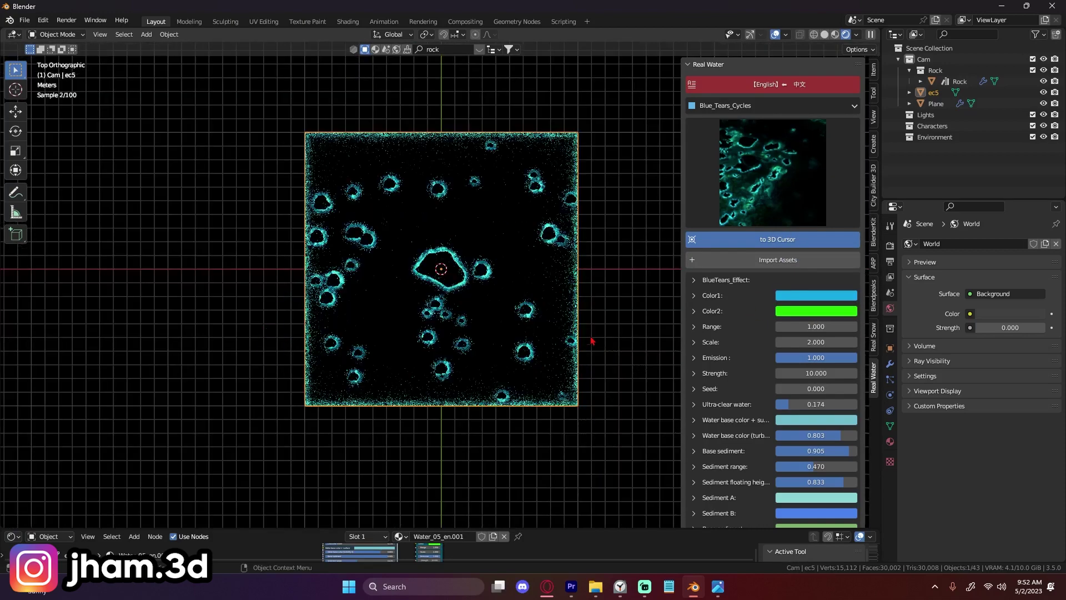
{"action": "scroll", "coordinate": [591, 340], "scroll_direction": "up", "scroll_amount": 2}
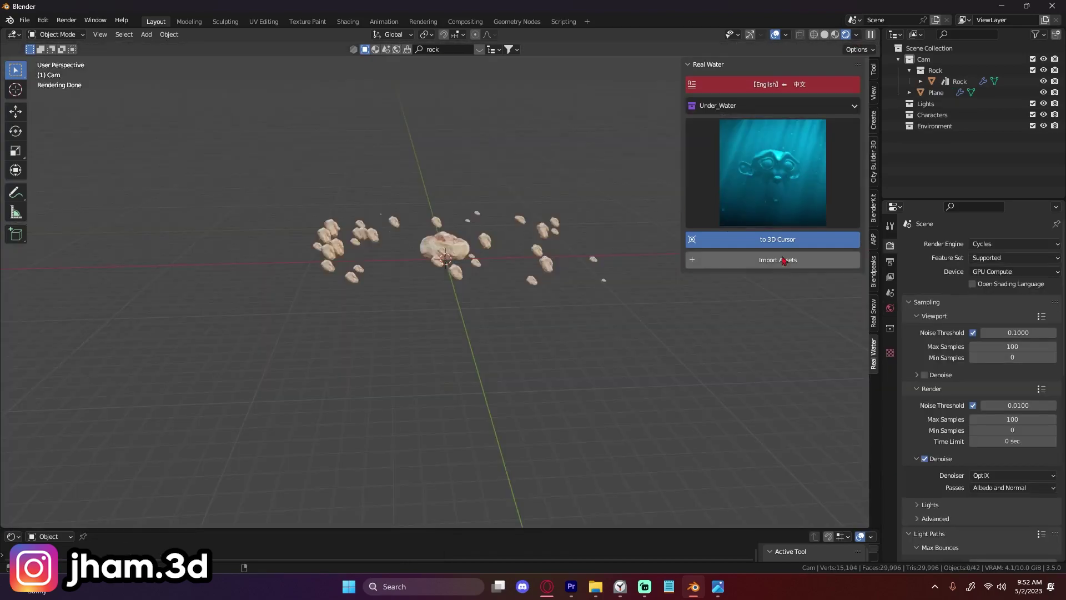
- Import the Under_Water asset into the rock scene
{"action": "left_click", "coordinate": [775, 261]}
{"action": "scroll", "coordinate": [561, 284], "scroll_direction": "up", "scroll_amount": 5}
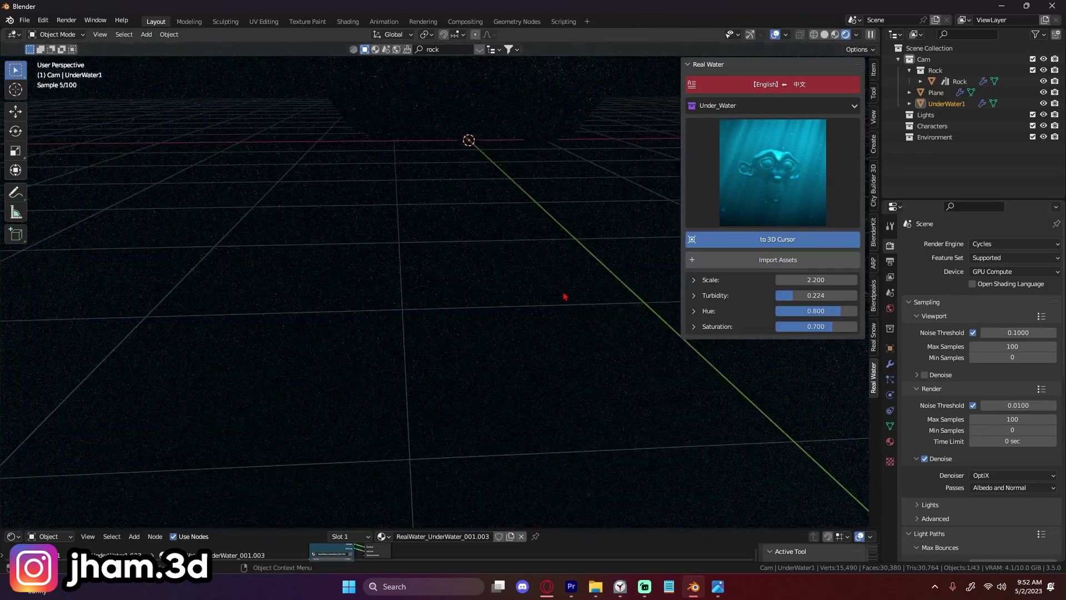
- Add a camera to the Cam collection and switch to its view among the submerged rocks
{"action": "middle_click_drag", "start_coordinate": [564, 296], "coordinate": [590, 363]}
{"action": "scroll", "coordinate": [592, 355], "scroll_direction": "down", "scroll_amount": 1}
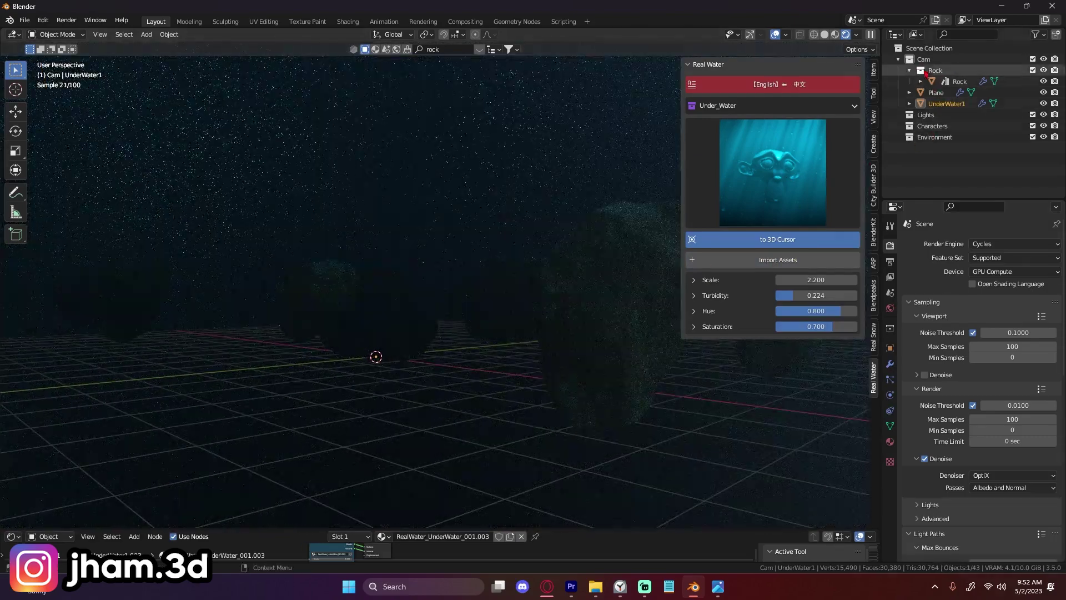
{"action": "left_click", "coordinate": [925, 60]}
{"action": "key", "text": "shift+a"}
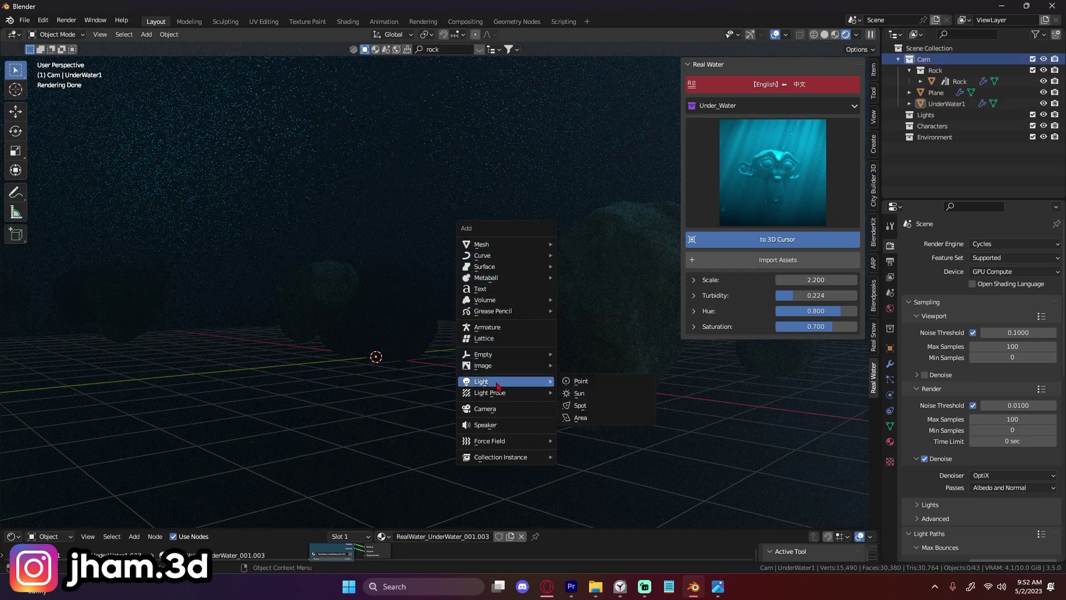
{"action": "left_click", "coordinate": [493, 409]}
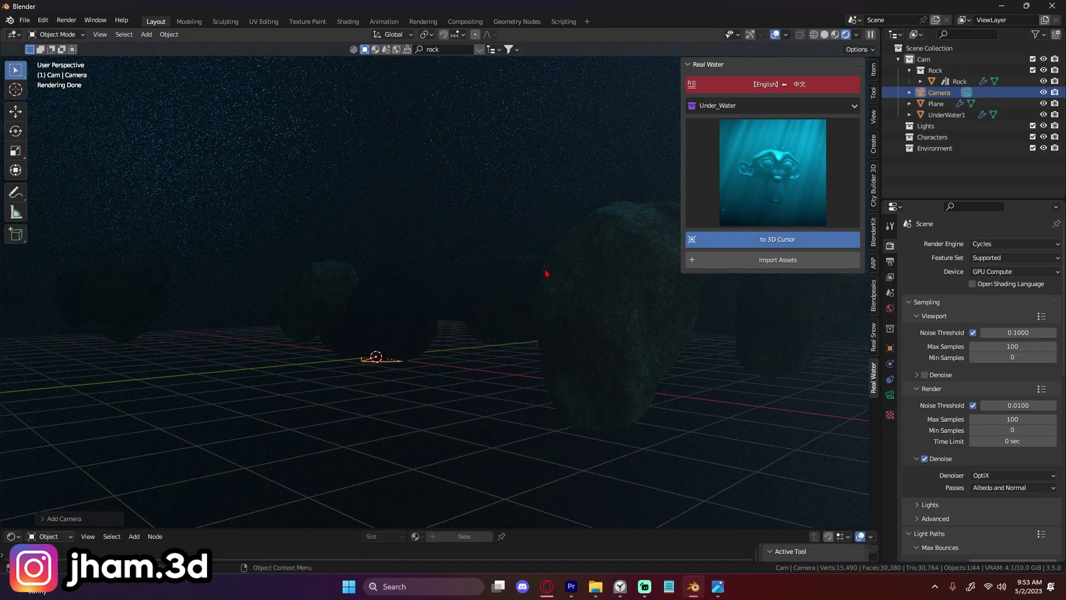
{"action": "key", "text": "KP_0"}
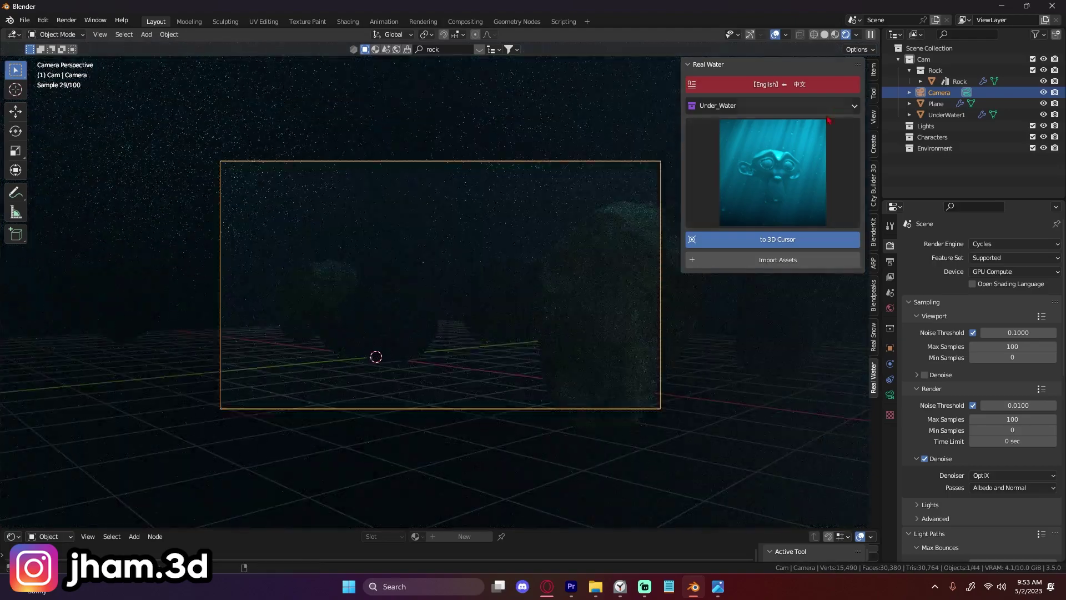
- Enlarge the shader editor and read the recommended sunlight strength in the UnderWater1 material's node tree
{"action": "left_click", "coordinate": [542, 286]}
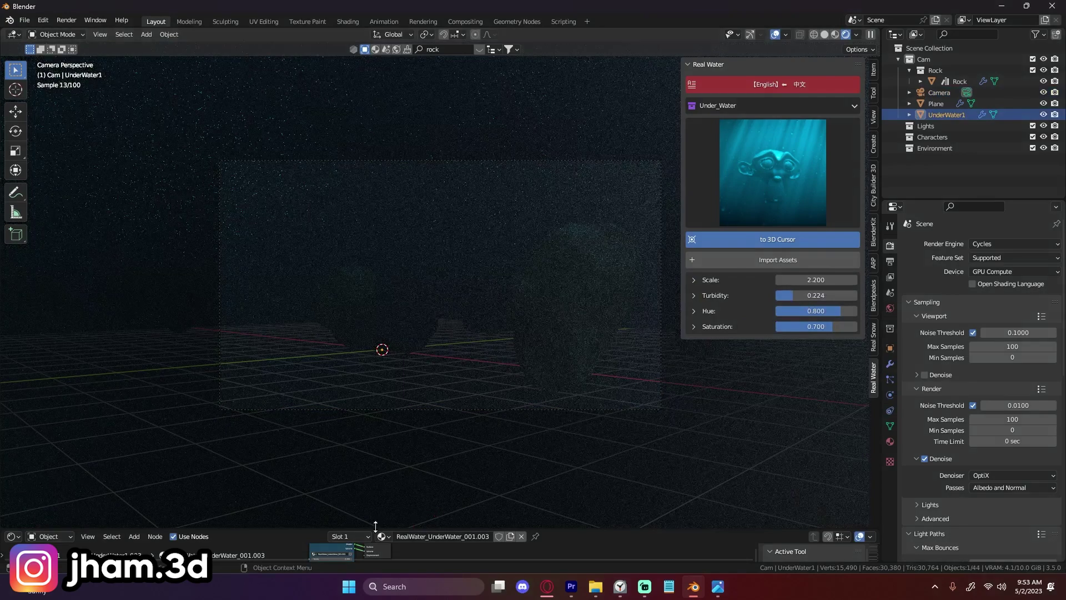
{"action": "left_click_drag", "start_coordinate": [346, 529], "coordinate": [346, 363]}
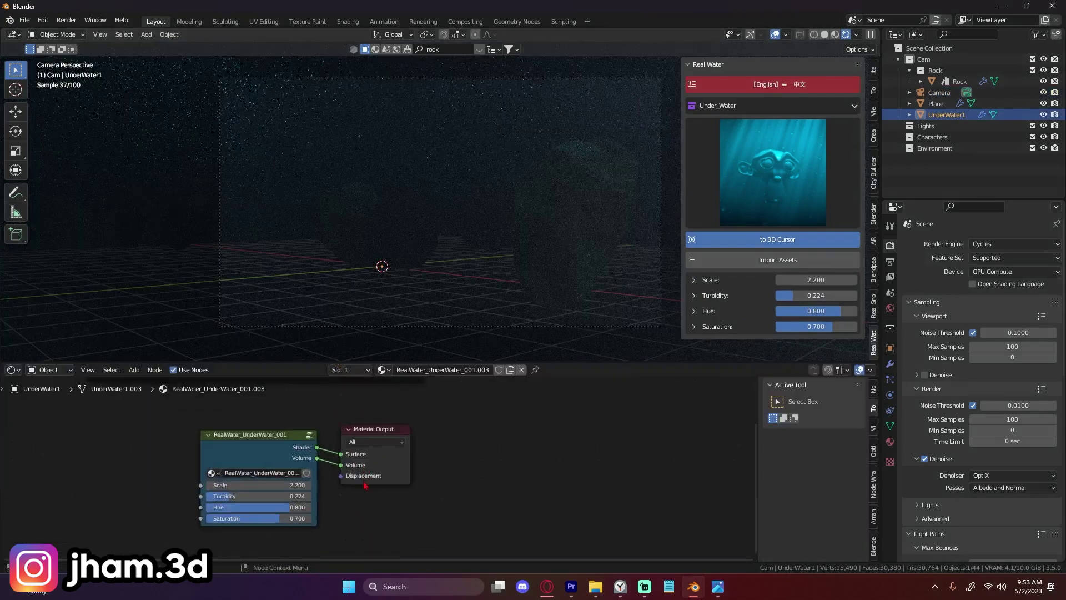
{"action": "middle_click_drag", "start_coordinate": [349, 412], "coordinate": [380, 410]}
{"action": "scroll", "coordinate": [379, 410], "scroll_direction": "up", "scroll_amount": 2}
{"action": "left_click", "coordinate": [328, 408]}
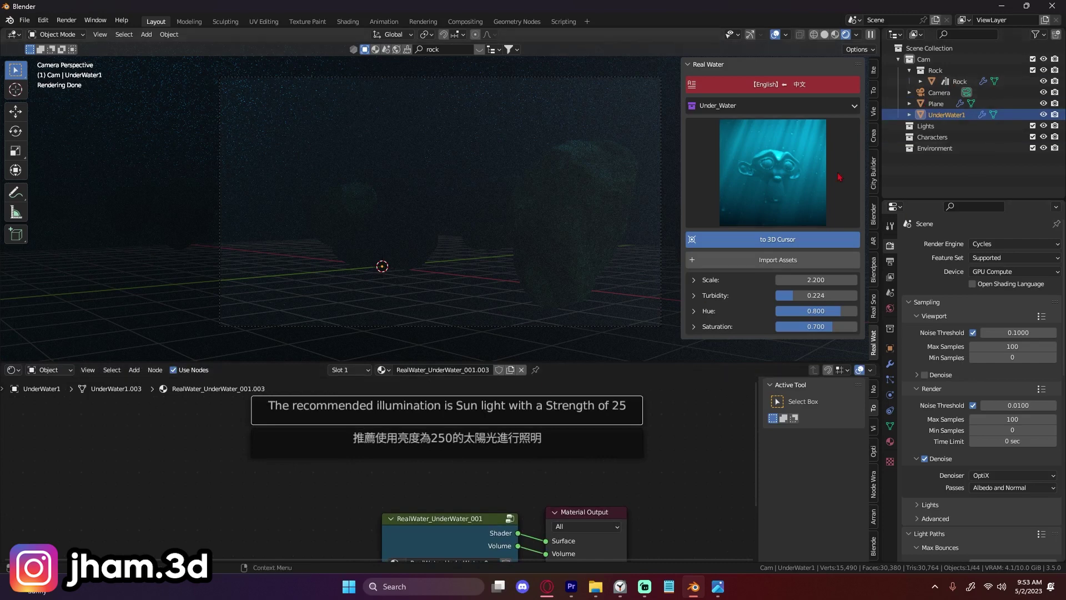
- Show the World shader in the node editor and enable Scene World lighting for the rendered viewport
{"action": "left_click", "coordinate": [939, 92]}
{"action": "right_click", "coordinate": [532, 282]}
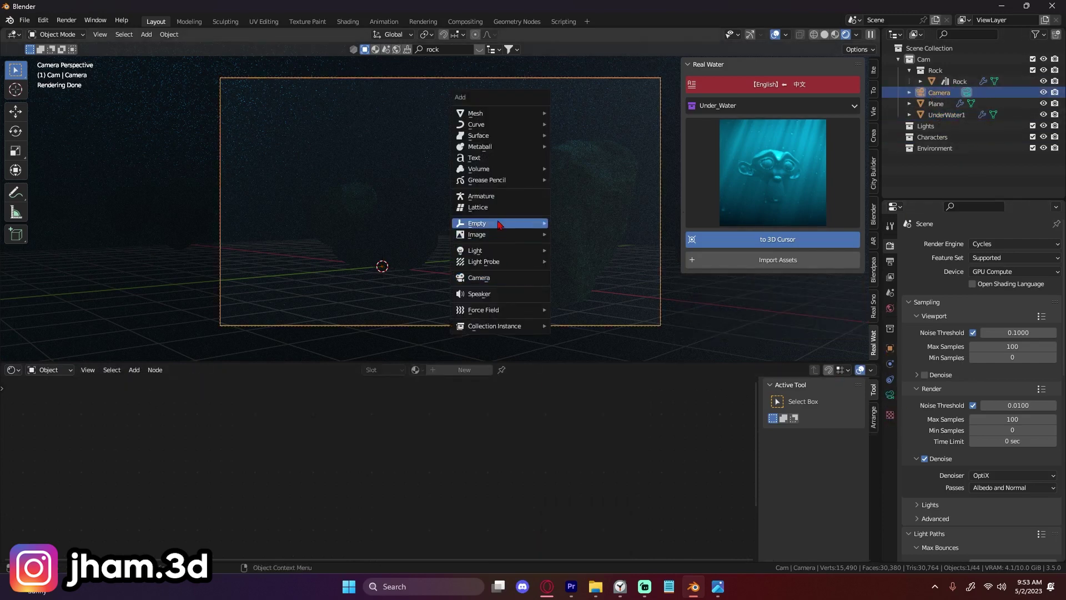
{"action": "left_click", "coordinate": [18, 371]}
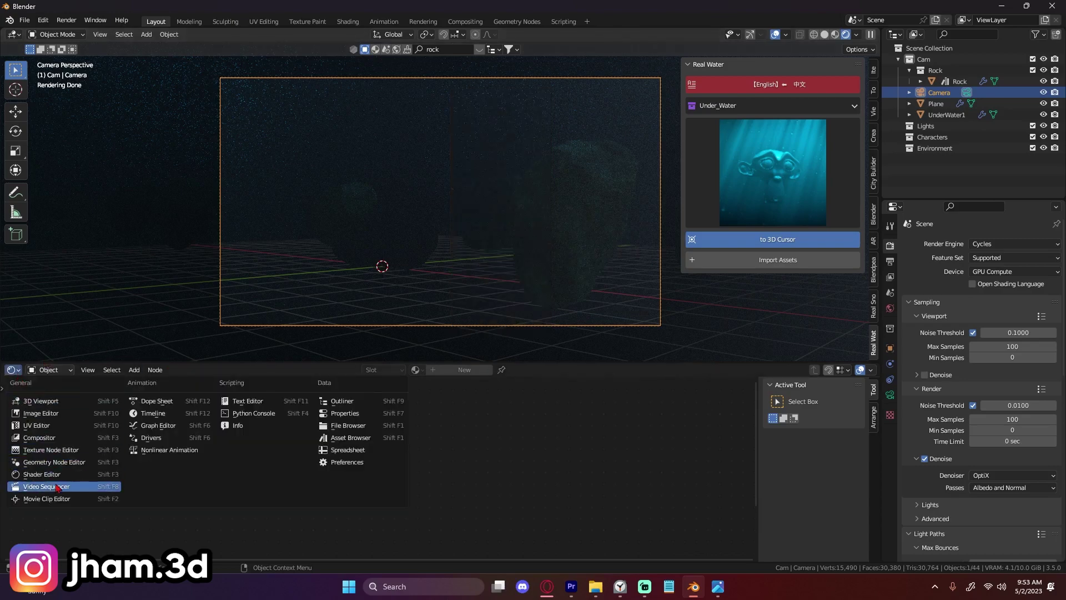
{"action": "left_click", "coordinate": [55, 370]}
{"action": "left_click", "coordinate": [51, 395]}
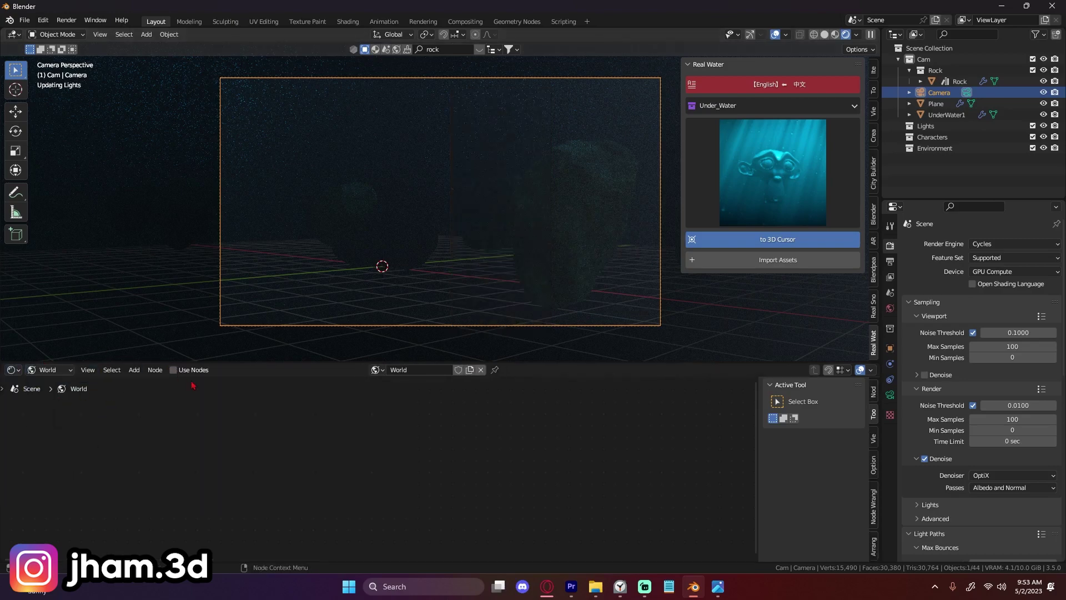
{"action": "left_click", "coordinate": [855, 35]}
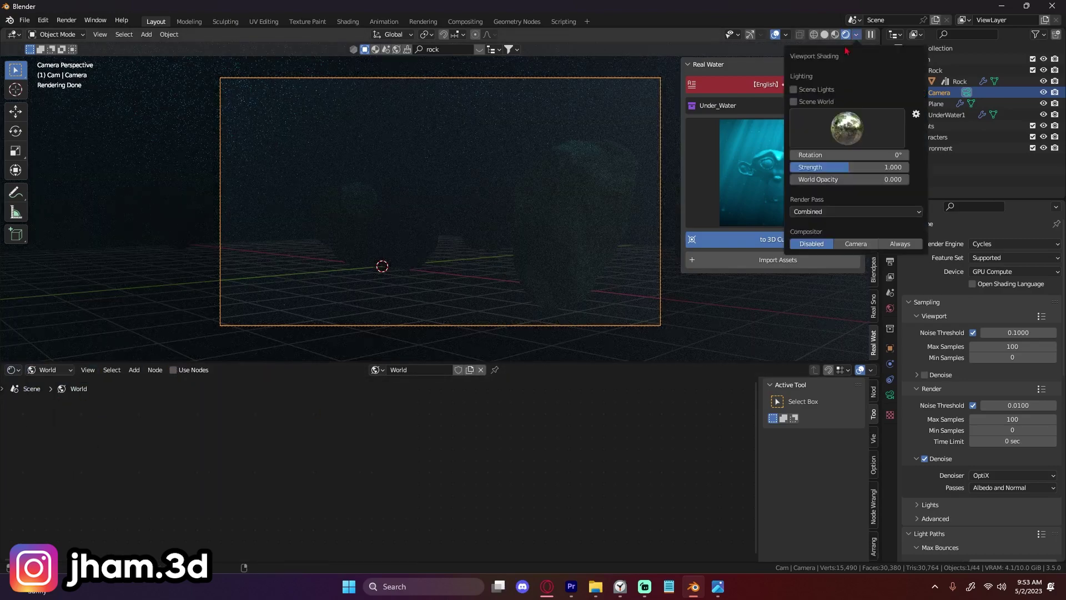
{"action": "left_click", "coordinate": [794, 103]}
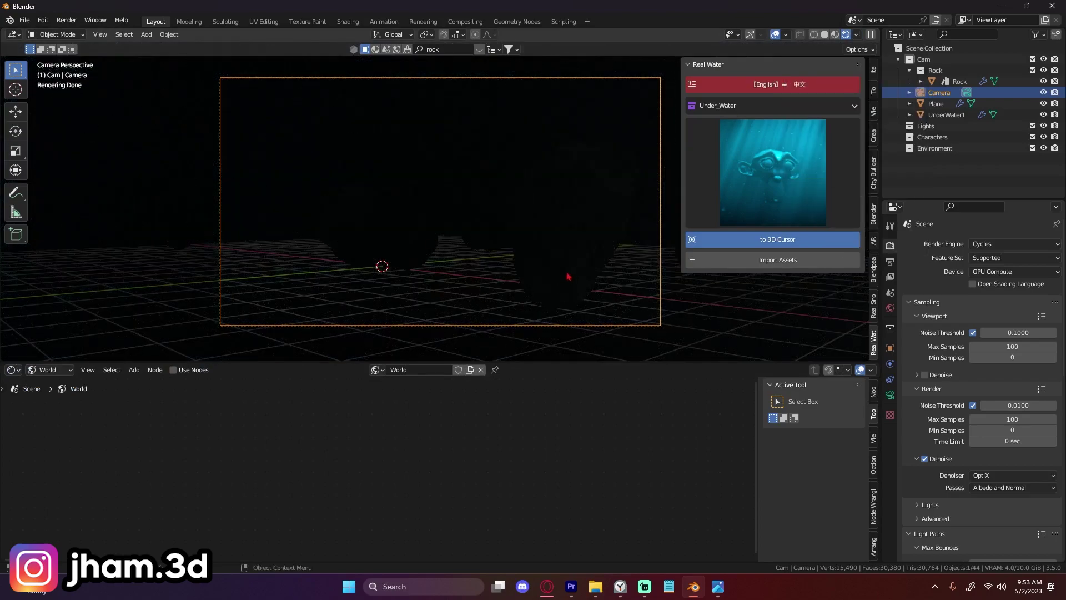
- Add a Sun light to the underwater scene, shrink the node editor again and set the light's strength to 25
{"action": "key", "text": "shift+a"}
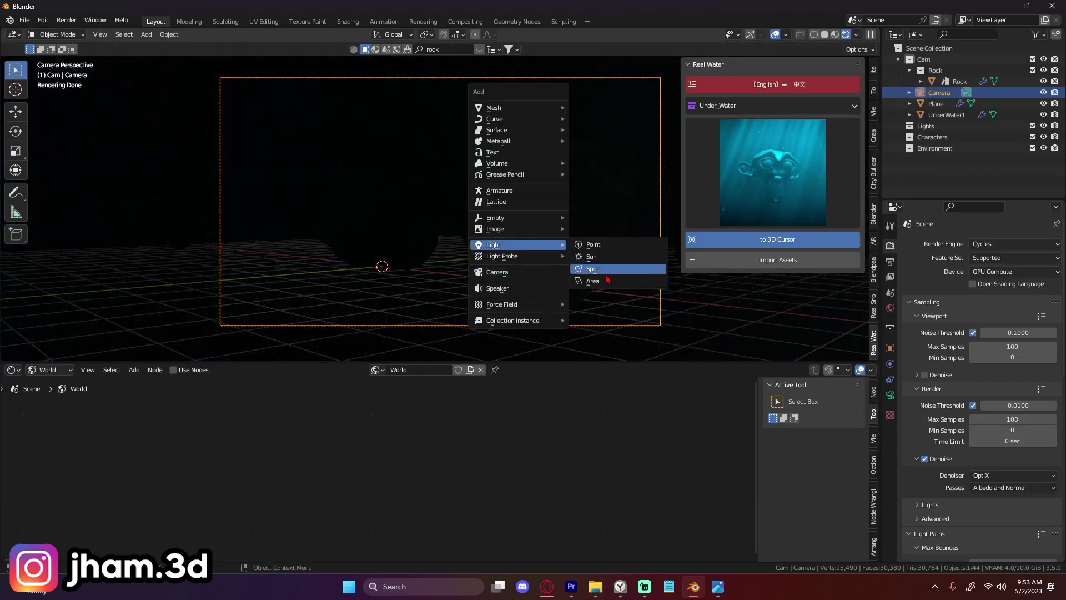
{"action": "left_click", "coordinate": [606, 259]}
{"action": "scroll", "coordinate": [584, 262], "scroll_direction": "down", "scroll_amount": 2}
{"action": "left_click_drag", "start_coordinate": [522, 362], "coordinate": [531, 528]}
{"action": "scroll", "coordinate": [538, 433], "scroll_direction": "down", "scroll_amount": 1}
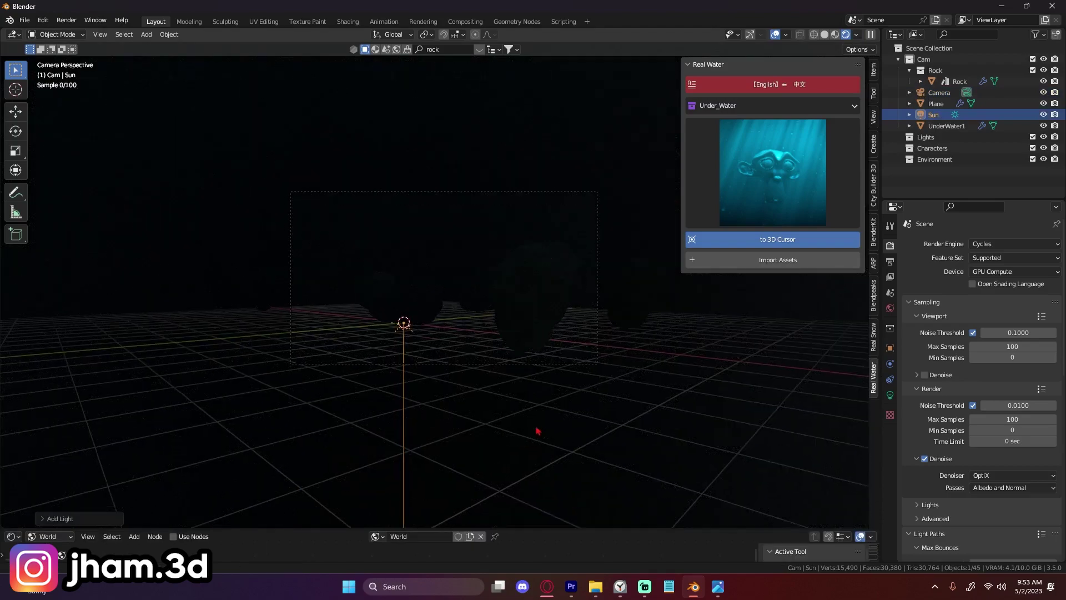
{"action": "middle_click_drag", "start_coordinate": [538, 433], "coordinate": [547, 420], "text": "shift"}
{"action": "left_click", "coordinate": [889, 396]}
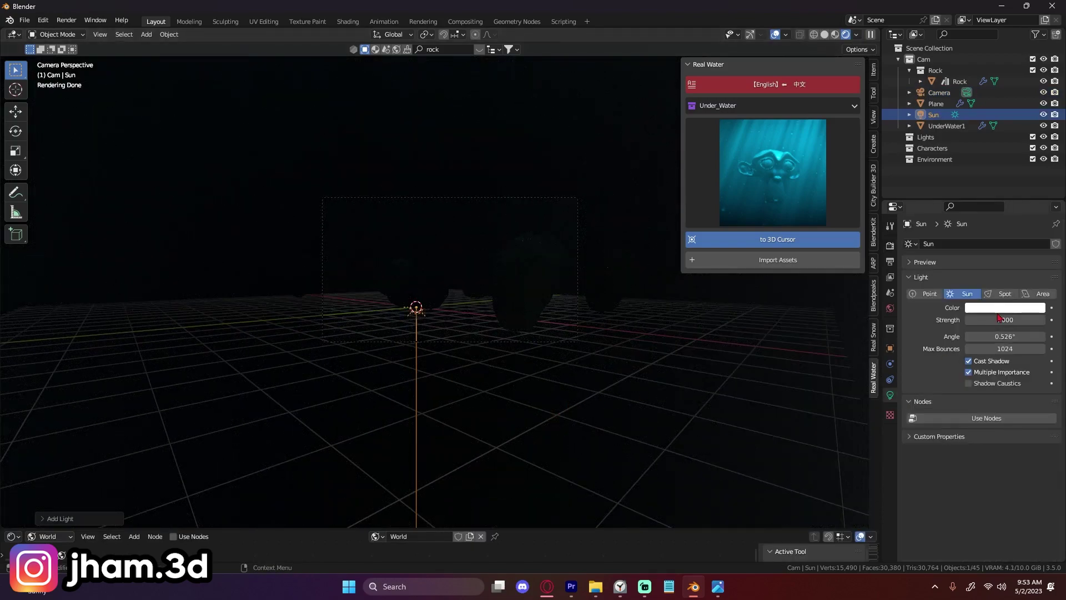
{"action": "type", "text": "25"}
{"action": "key", "text": "Return"}
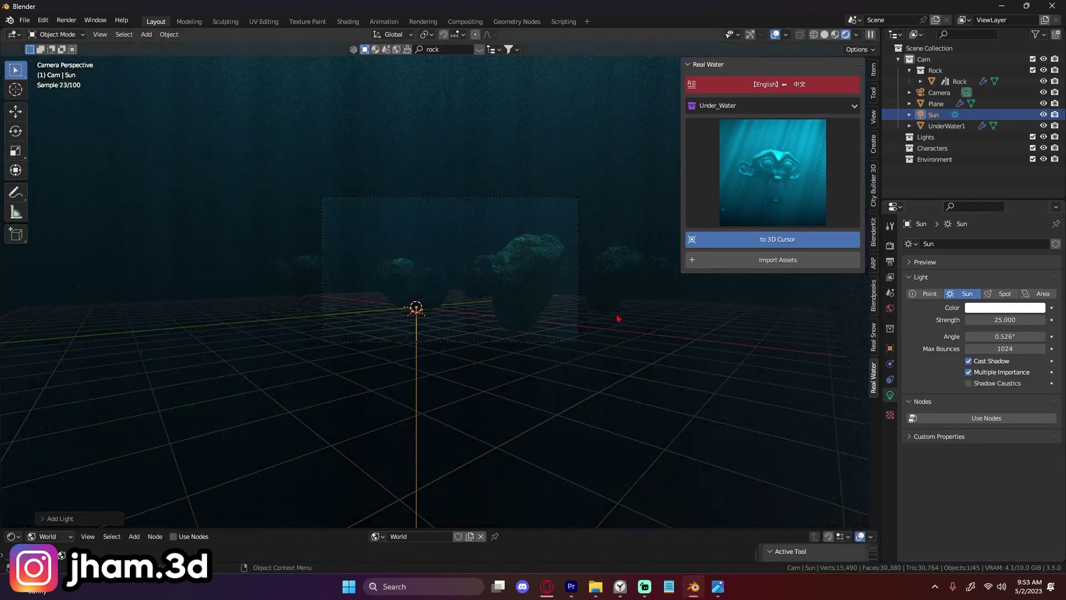
- Rotate the sun roughly 40 degrees in the camera view so its rays fall diagonally through the water
{"action": "scroll", "coordinate": [616, 315], "scroll_direction": "down", "scroll_amount": 1}
{"action": "middle_click_drag", "start_coordinate": [611, 315], "coordinate": [626, 367], "text": "shift"}
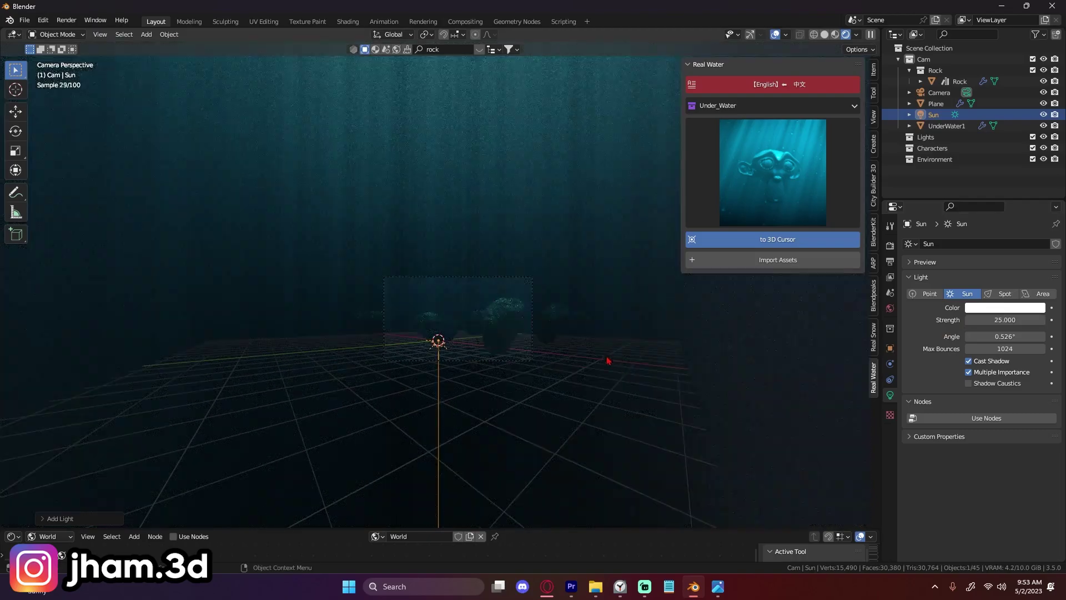
{"action": "key", "text": "r"}
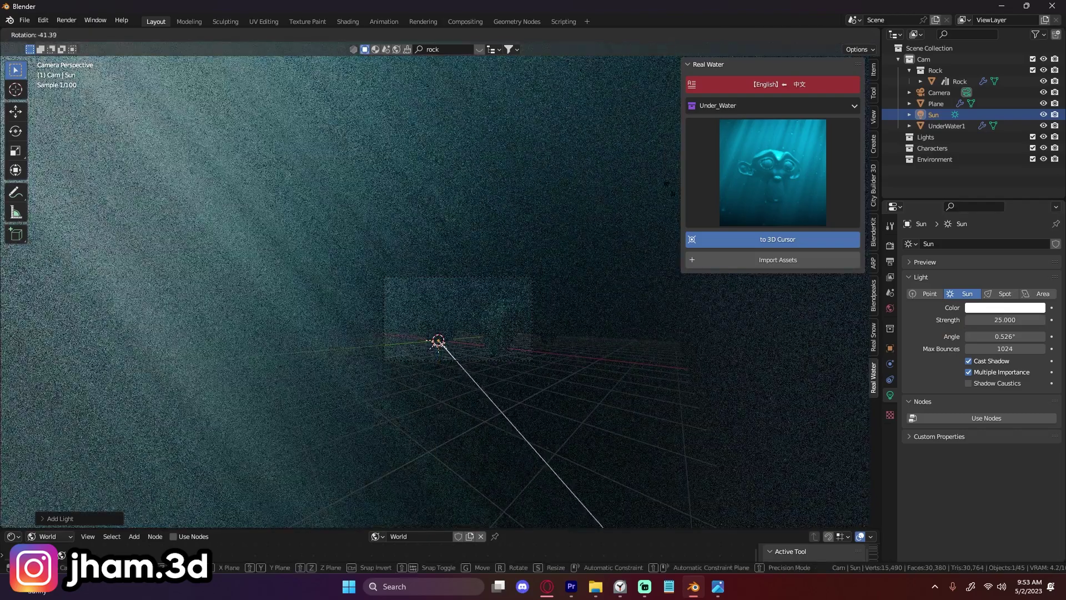
{"action": "left_click", "coordinate": [631, 219]}
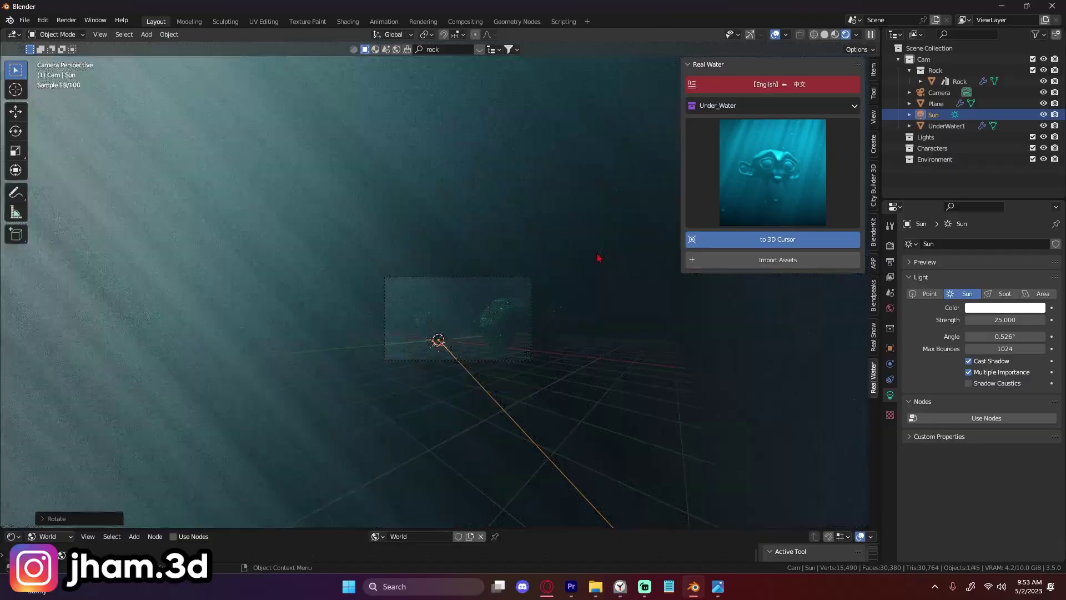
{"action": "middle_click_drag", "start_coordinate": [600, 257], "coordinate": [666, 319]}
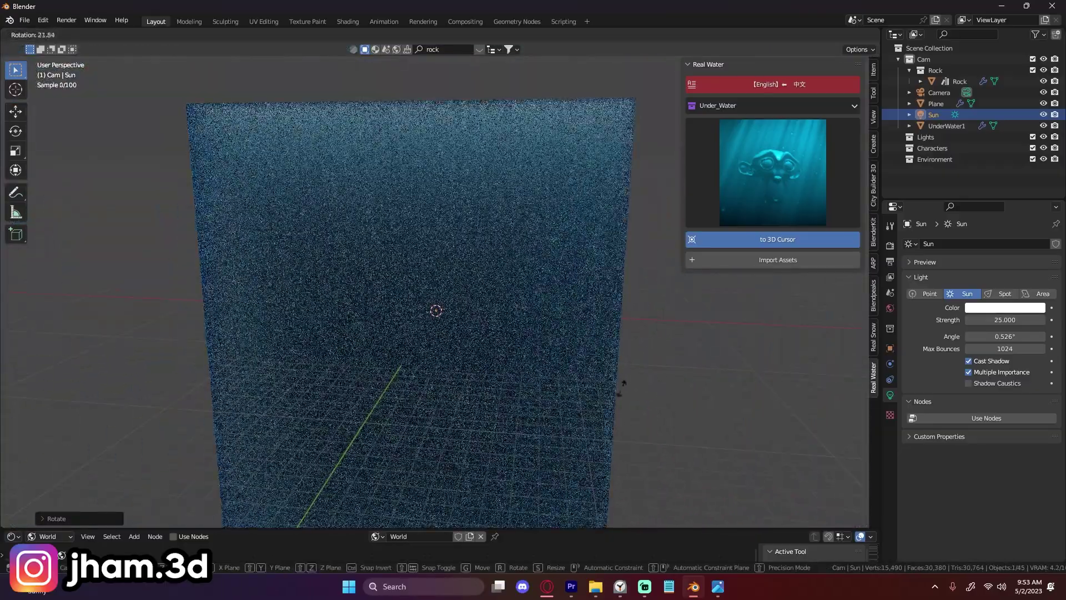
{"action": "scroll", "coordinate": [603, 404], "scroll_direction": "down", "scroll_amount": 4}
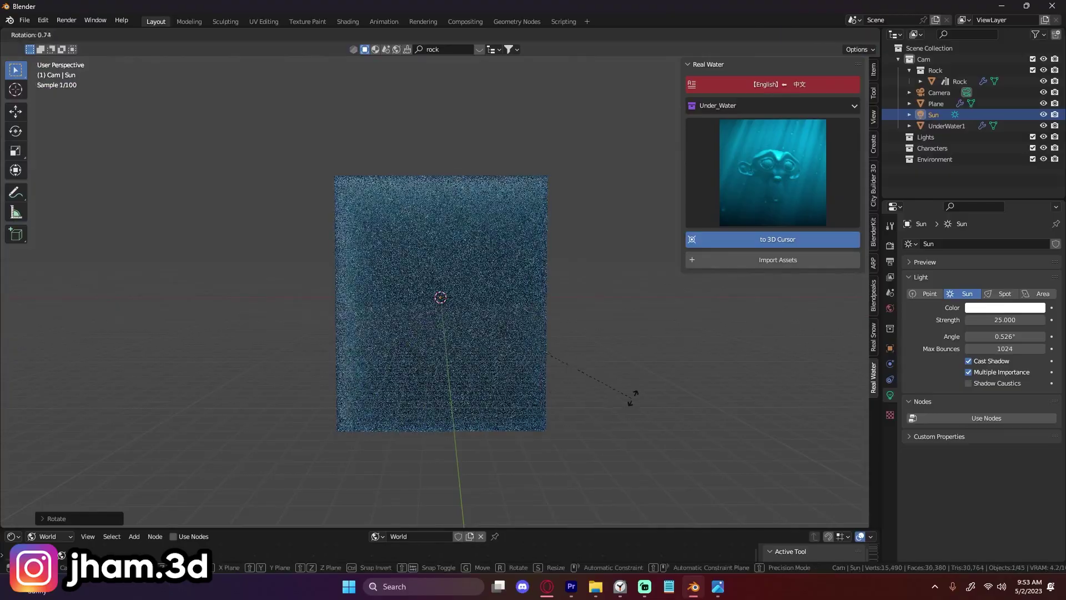
{"action": "key", "text": "KP_0"}
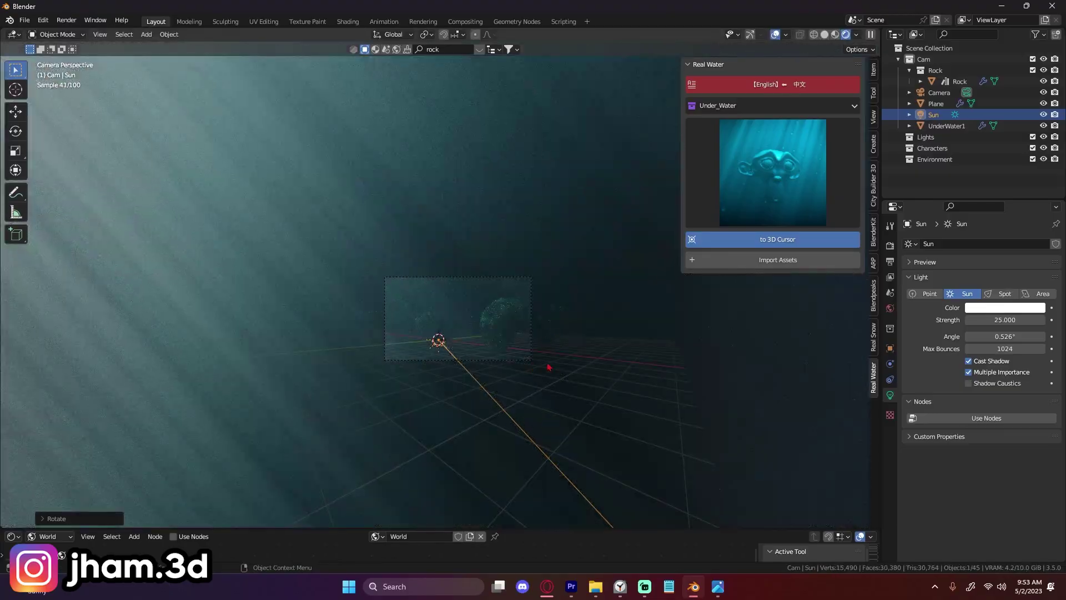
{"action": "key", "text": "r"}
{"action": "right_click", "coordinate": [596, 375]}
{"action": "key", "text": "n"}
{"action": "key", "text": "r"}
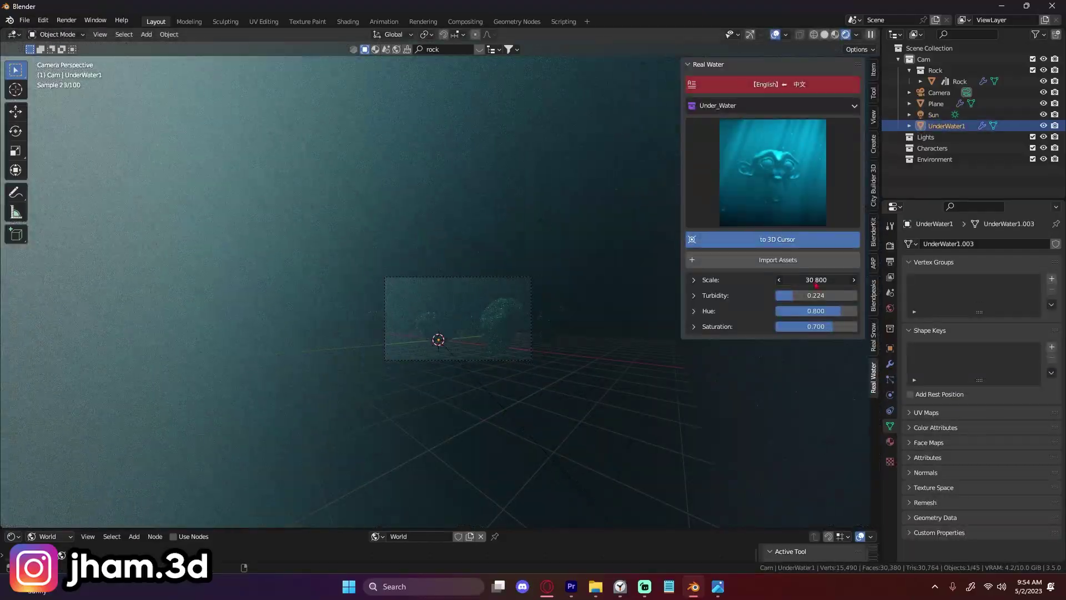
- Set the UnderWater1 volume's scale to 6.7, and try its hue at 0 before restoring it to 0.8
{"action": "left_click_drag", "start_coordinate": [814, 280], "coordinate": [744, 310]}
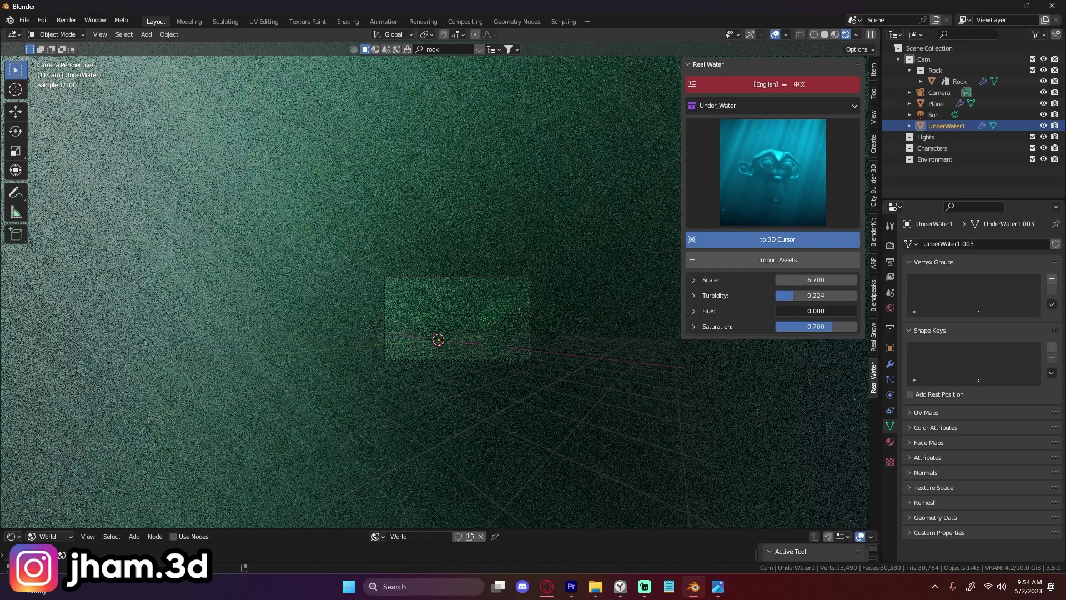
{"action": "left_click_drag", "start_coordinate": [776, 312], "coordinate": [844, 312]}
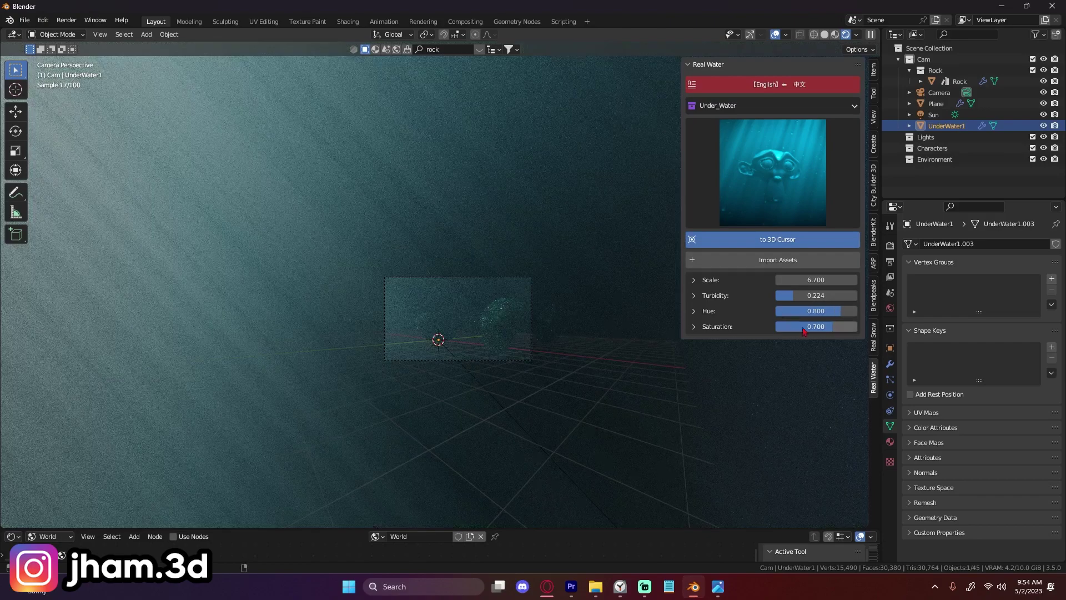
- Delete the UnderWater1 volume and import the RealWater_Eevee asset into the rock scene
{"action": "key", "text": "x"}
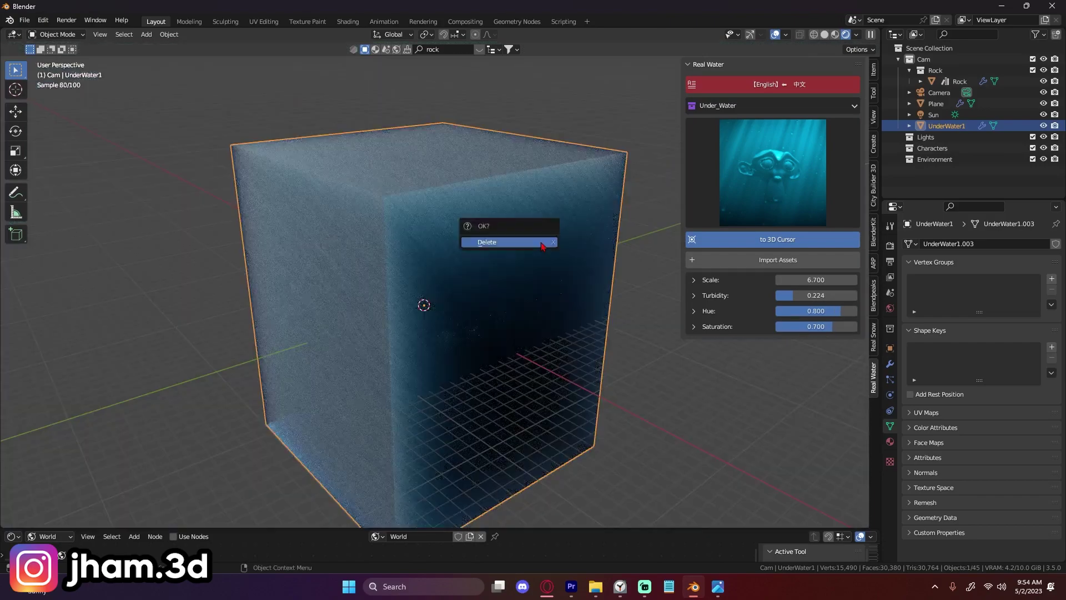
{"action": "left_click", "coordinate": [542, 242]}
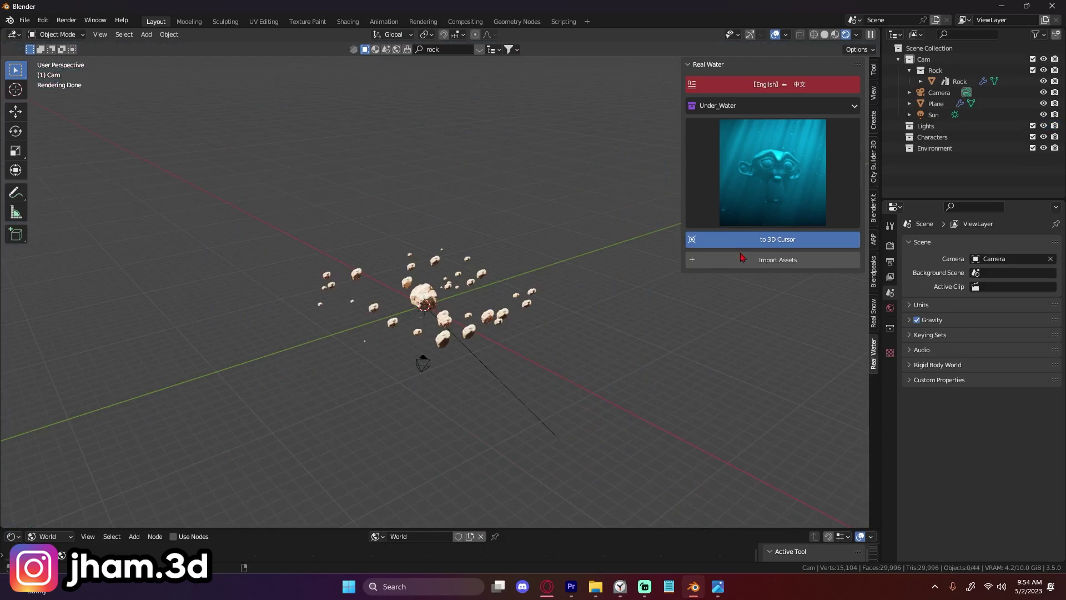
{"action": "left_click", "coordinate": [727, 106]}
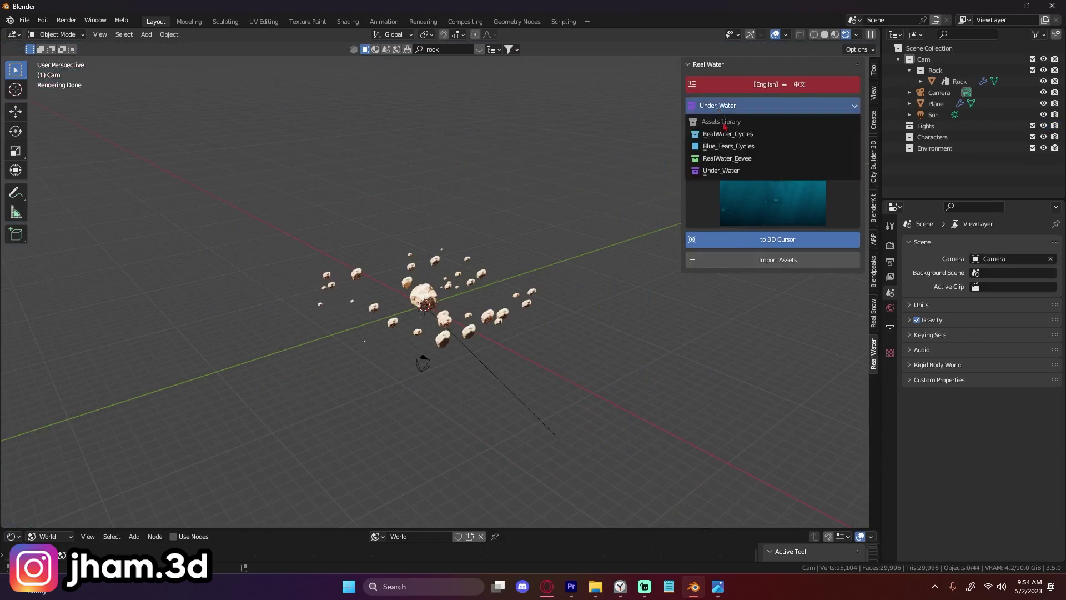
{"action": "left_click", "coordinate": [759, 160]}
{"action": "left_click", "coordinate": [777, 260]}
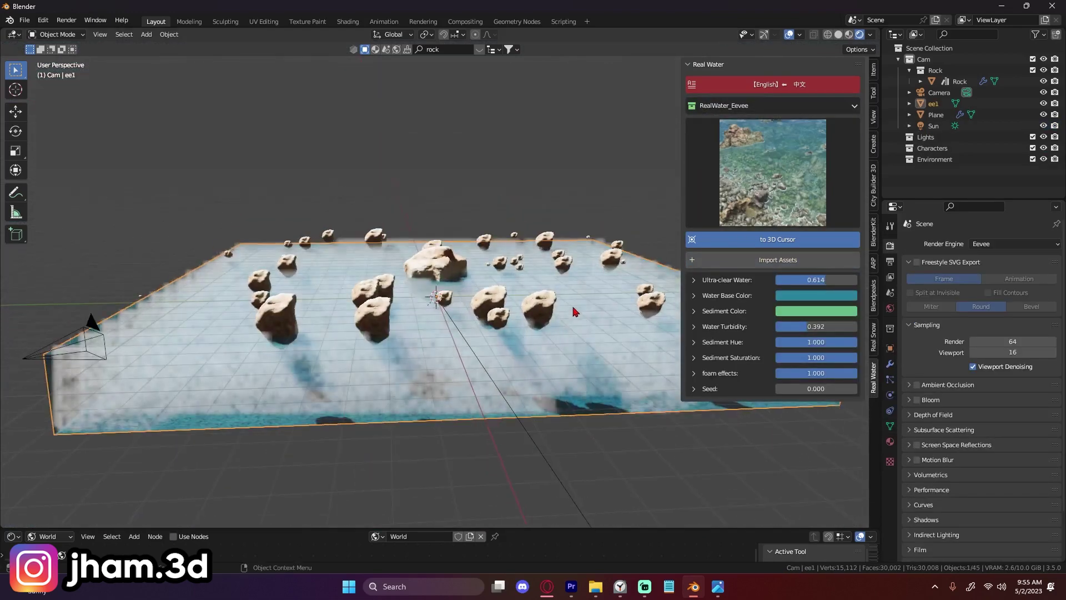
- Enable Bloom and Ambient Occlusion in the Eevee render settings
{"action": "middle_click_drag", "start_coordinate": [575, 311], "coordinate": [522, 316]}
{"action": "scroll", "coordinate": [926, 423], "scroll_direction": "down", "scroll_amount": 3}
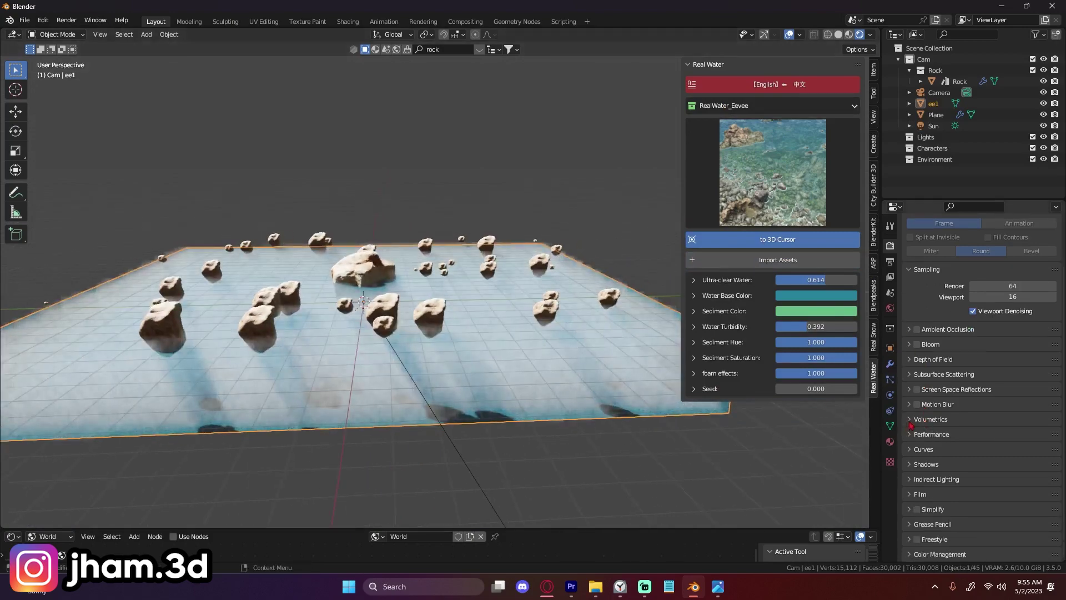
{"action": "left_click", "coordinate": [929, 420]}
{"action": "left_click", "coordinate": [916, 345]}
{"action": "left_click", "coordinate": [917, 329]}
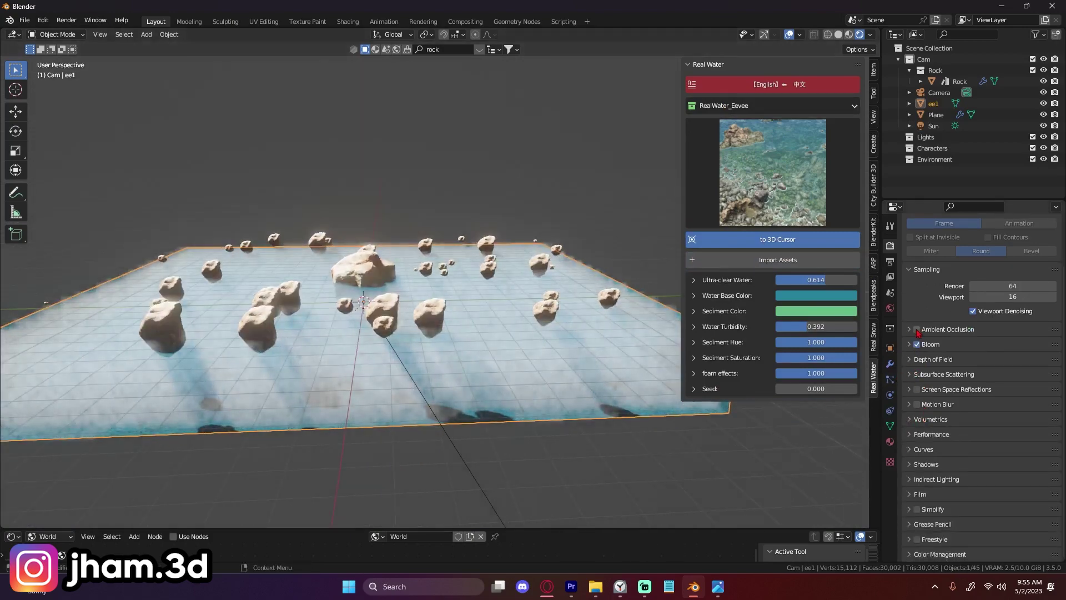
- Lower the Eevee water's Ultra-clear Water to 0.064 and its foam effects to 0.020
{"action": "scroll", "coordinate": [961, 450], "scroll_direction": "up", "scroll_amount": 1}
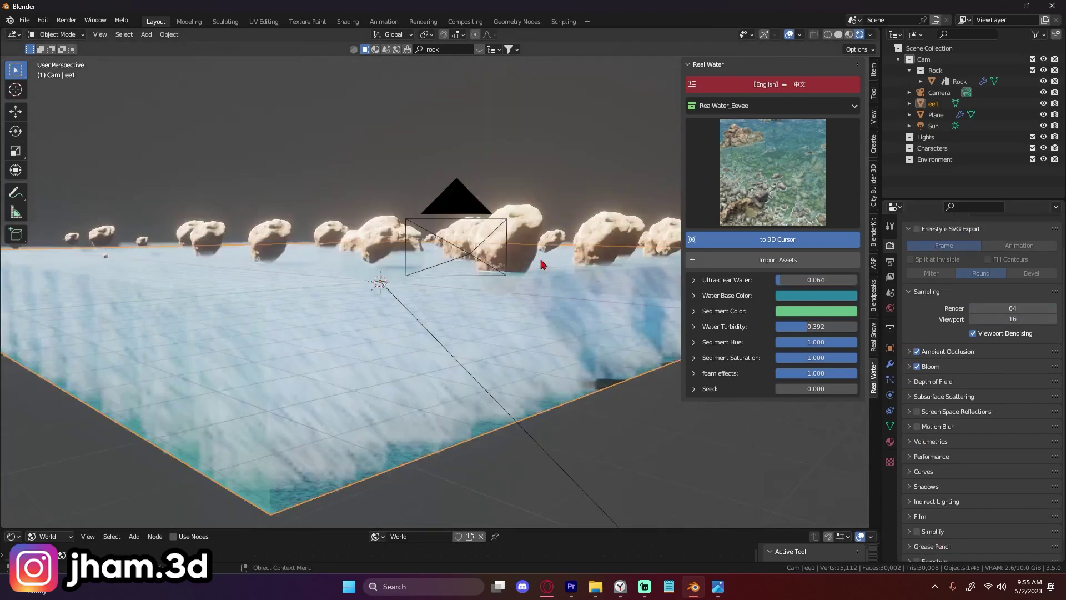
{"action": "scroll", "coordinate": [541, 267], "scroll_direction": "up", "scroll_amount": 3}
{"action": "middle_click_drag", "start_coordinate": [543, 288], "coordinate": [555, 330]}
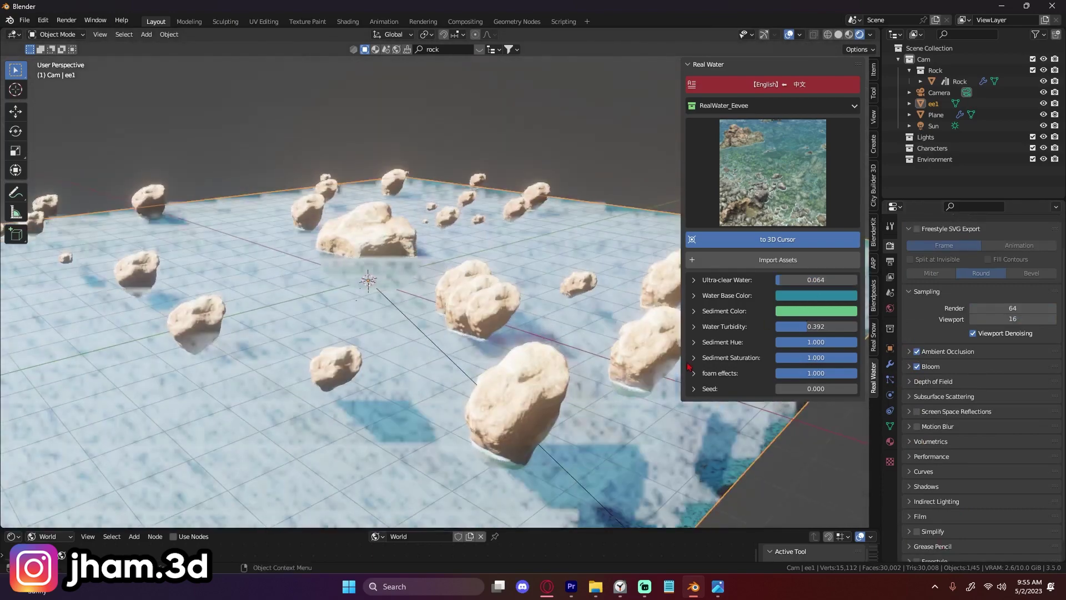
{"action": "left_click_drag", "start_coordinate": [832, 376], "coordinate": [761, 375]}
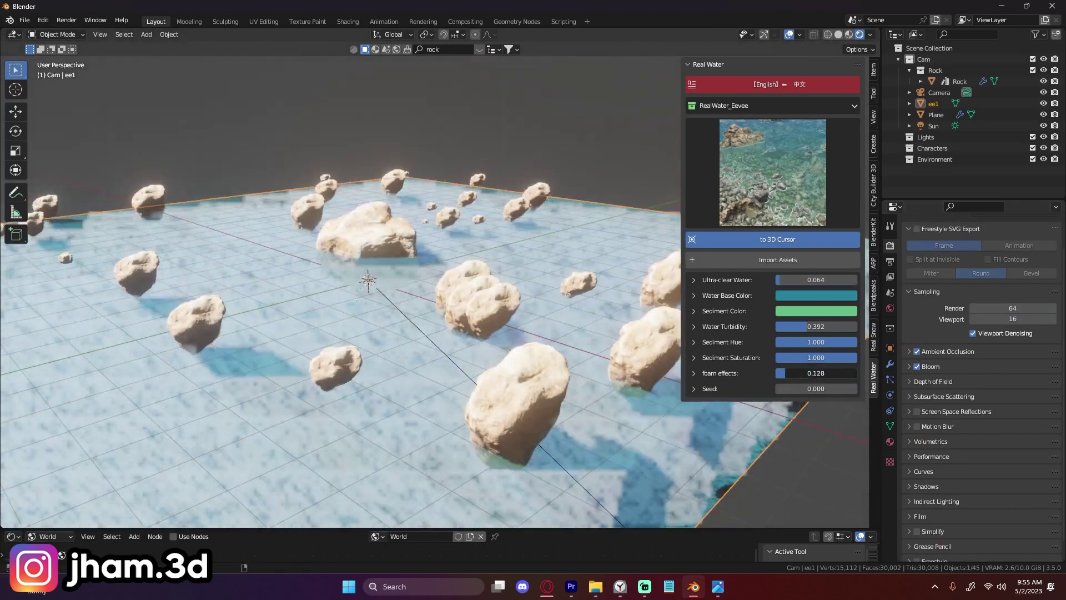
{"action": "mouse_move", "coordinate": [556, 244]}
{"action": "middle_mouse_down"}
{"action": "mouse_move", "coordinate": [588, 250]}
{"action": "mouse_move", "coordinate": [624, 208]}
{"action": "middle_mouse_up"}
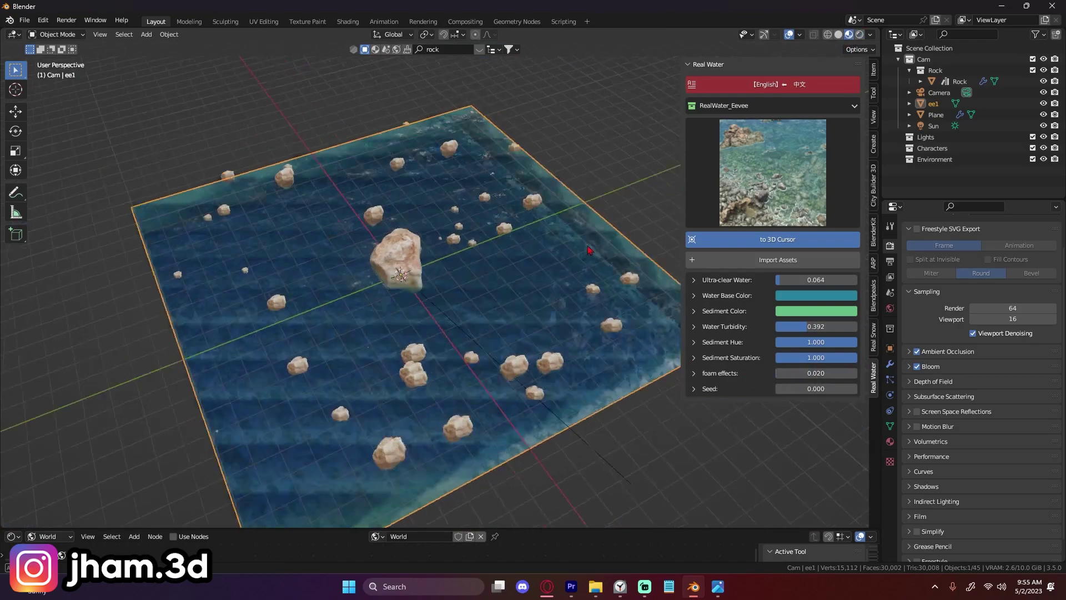
{"action": "scroll", "coordinate": [611, 217], "scroll_direction": "up", "scroll_amount": 3}
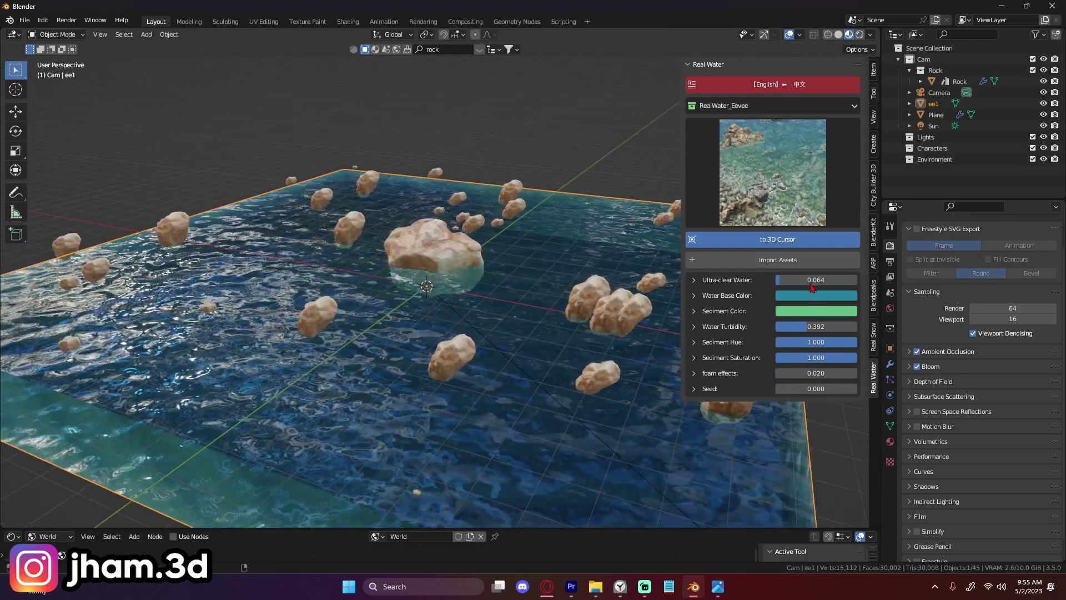
{"action": "mouse_move", "coordinate": [812, 281]}
{"action": "left_mouse_down"}
{"action": "mouse_move", "coordinate": [840, 281]}
{"action": "mouse_move", "coordinate": [811, 281]}
{"action": "left_mouse_up"}
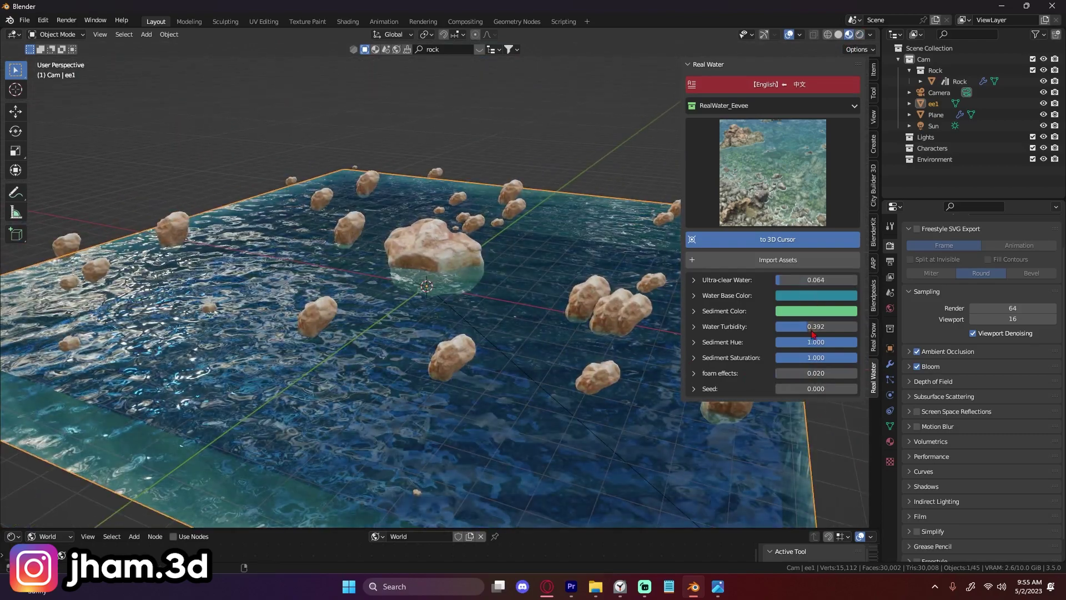
{"action": "left_click_drag", "start_coordinate": [809, 328], "coordinate": [803, 329]}
{"action": "key", "text": "Escape"}
- Choose RealWater_Cycles from the Real Water asset library and import it into the rock scene
{"action": "left_click", "coordinate": [713, 110]}
{"action": "left_click", "coordinate": [743, 146]}
{"action": "left_click", "coordinate": [772, 105]}
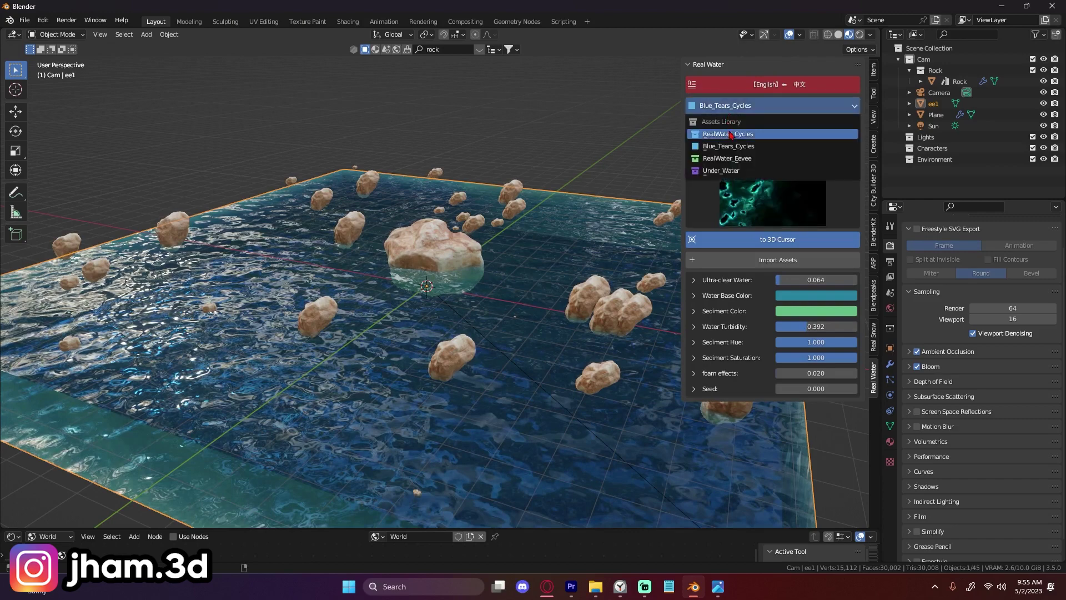
{"action": "left_click", "coordinate": [728, 133]}
{"action": "scroll", "coordinate": [569, 290], "scroll_direction": "down", "scroll_amount": 3}
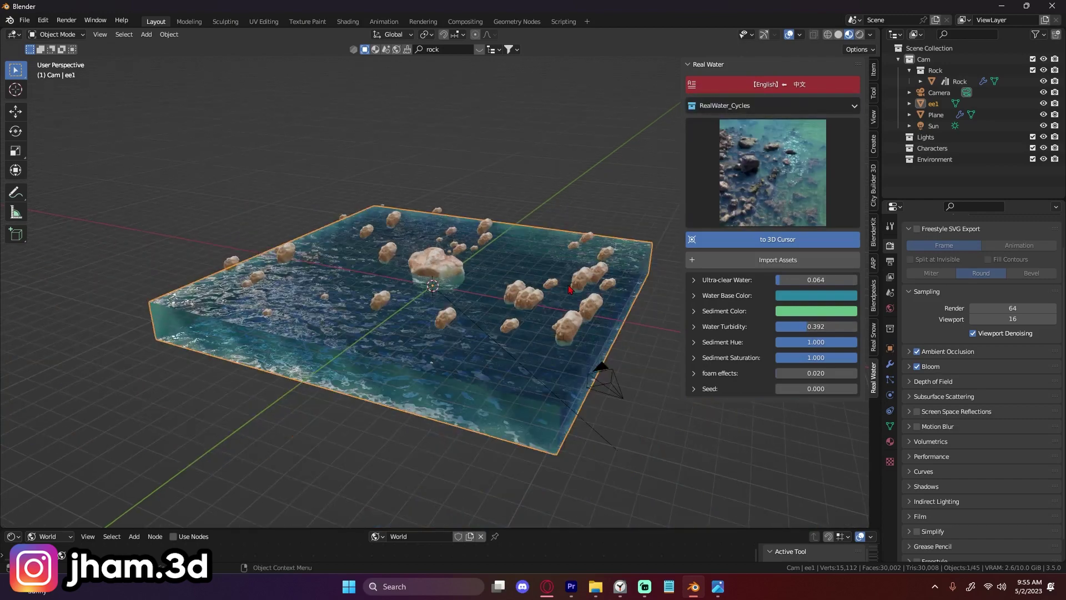
{"action": "left_click", "coordinate": [739, 261]}
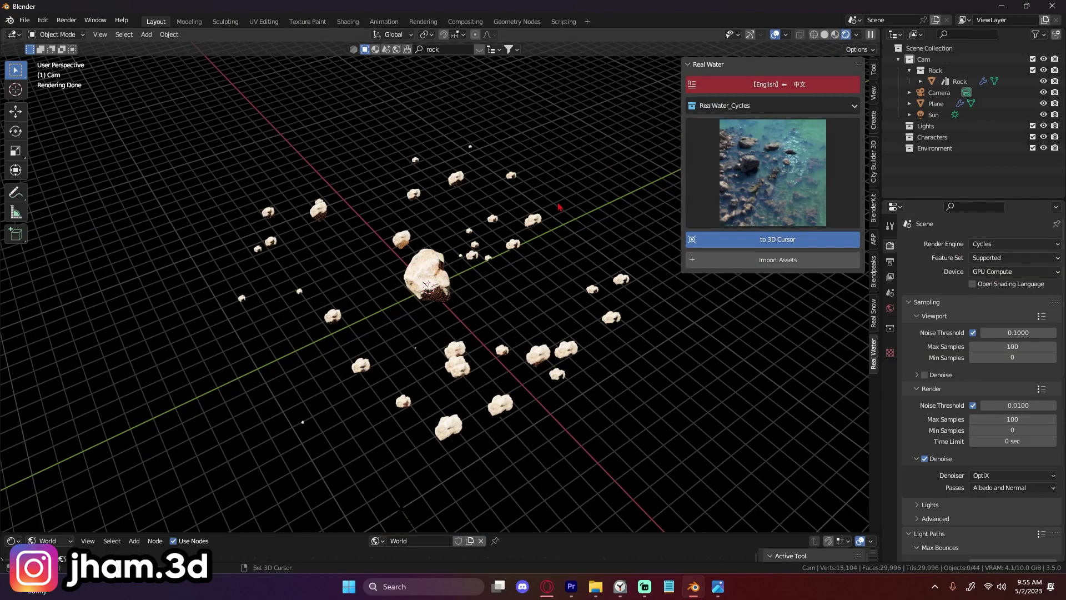
{"action": "left_click", "coordinate": [763, 265]}
{"action": "middle_click_drag", "start_coordinate": [606, 310], "coordinate": [594, 339]}
{"action": "scroll", "coordinate": [575, 304], "scroll_direction": "up", "scroll_amount": 4}
{"action": "scroll", "coordinate": [610, 362], "scroll_direction": "down", "scroll_amount": 4}
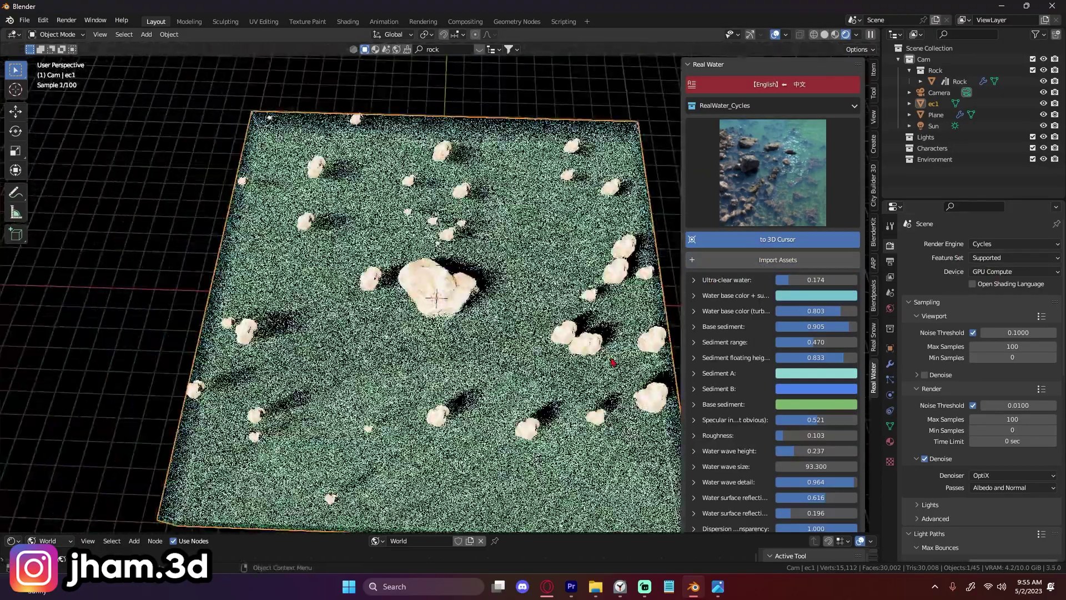